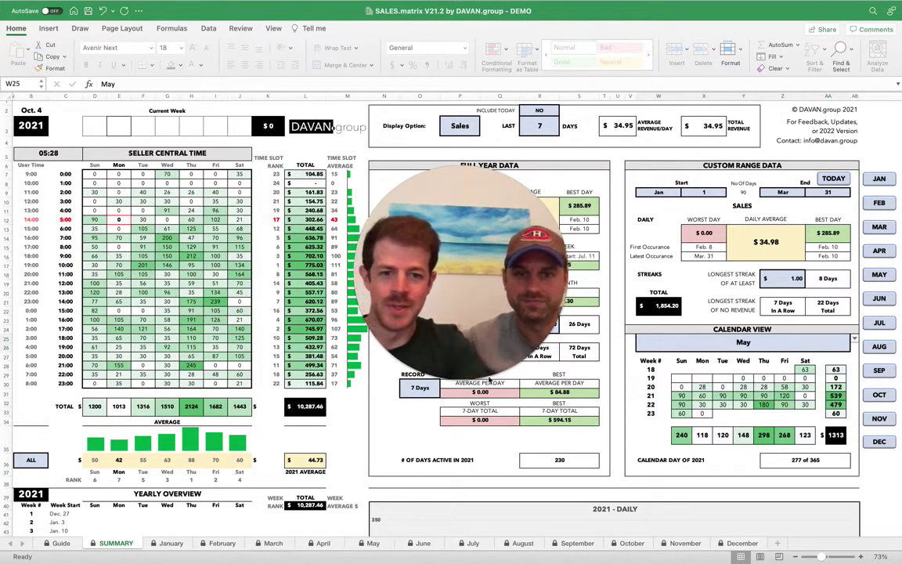
mouse_move(429, 378)
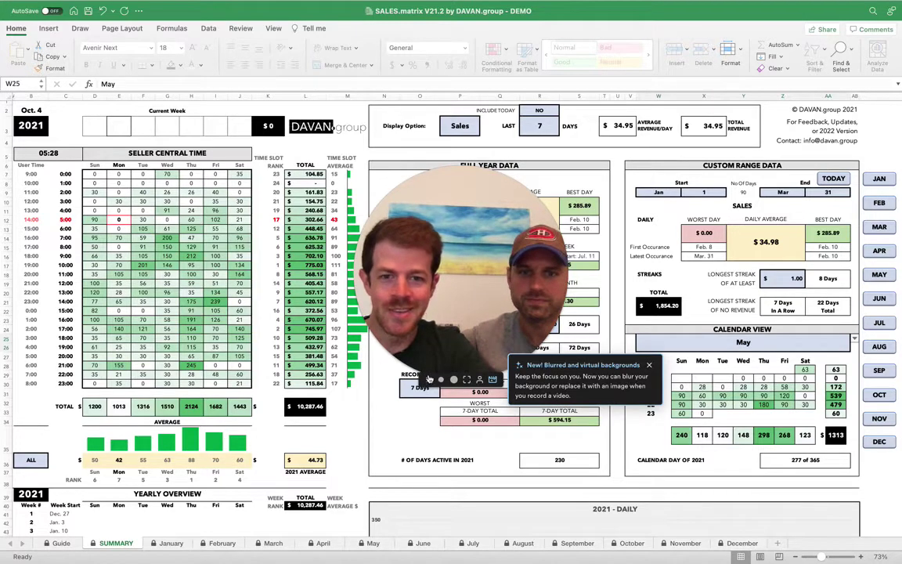
left_click(430, 378)
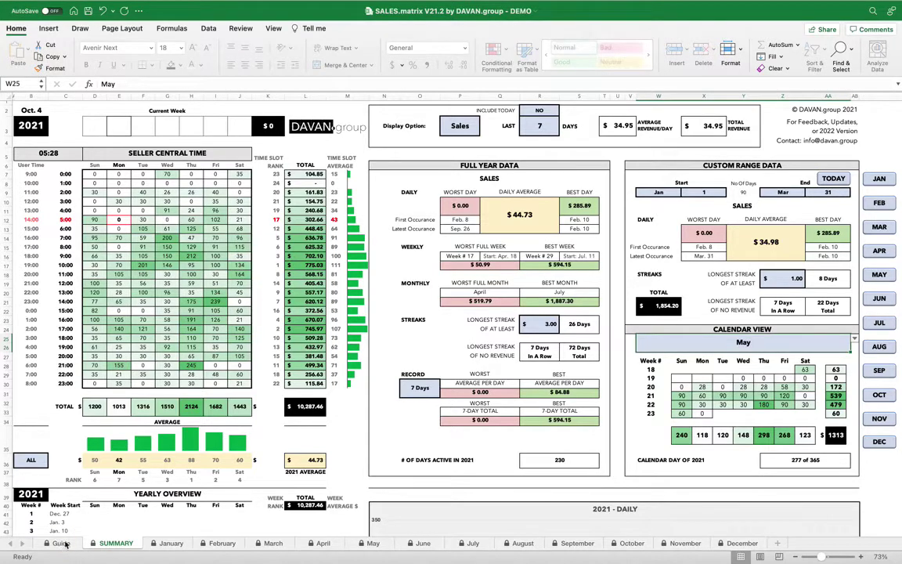
- Read the instructions on the Guide sheet, including how to download and insert sales data, and return to the SUMMARY sheet
left_click(63, 545)
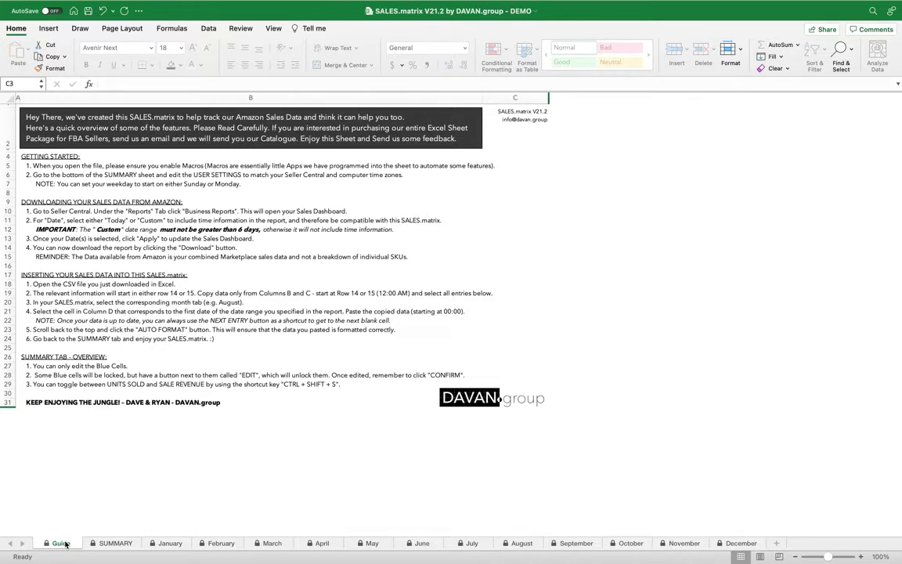
left_click(110, 543)
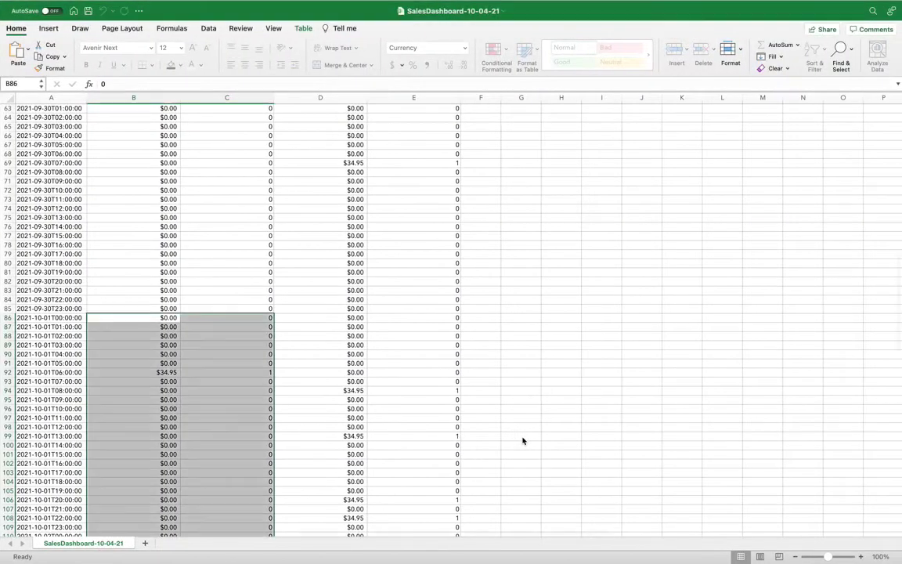
- Clear the range selection in the SalesDashboard-10-04-21 workbook and return to the start of its data
left_click(388, 346)
scroll(387, 346, "up", 20)
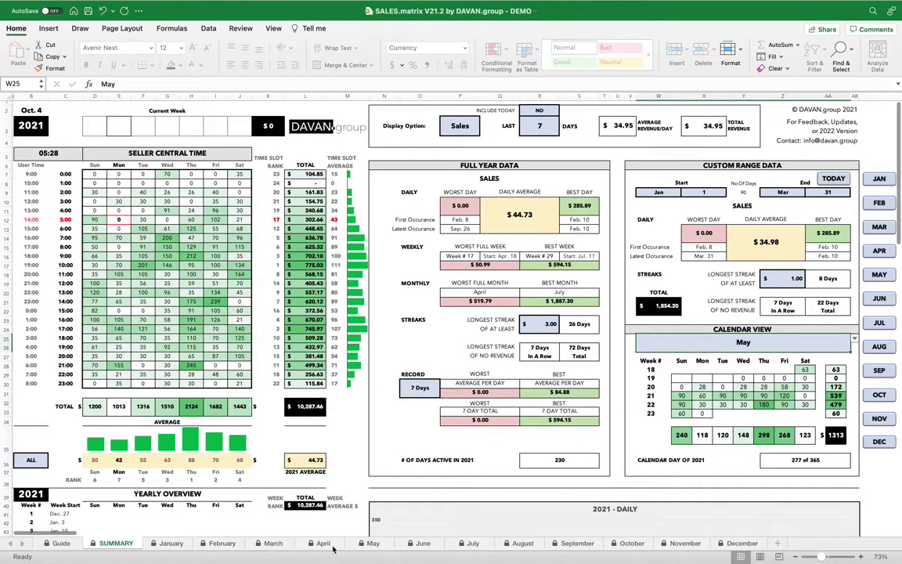
- Open the September sheet of the SALES.matrix workbook and jump to its next blank entry cell
left_click(570, 544)
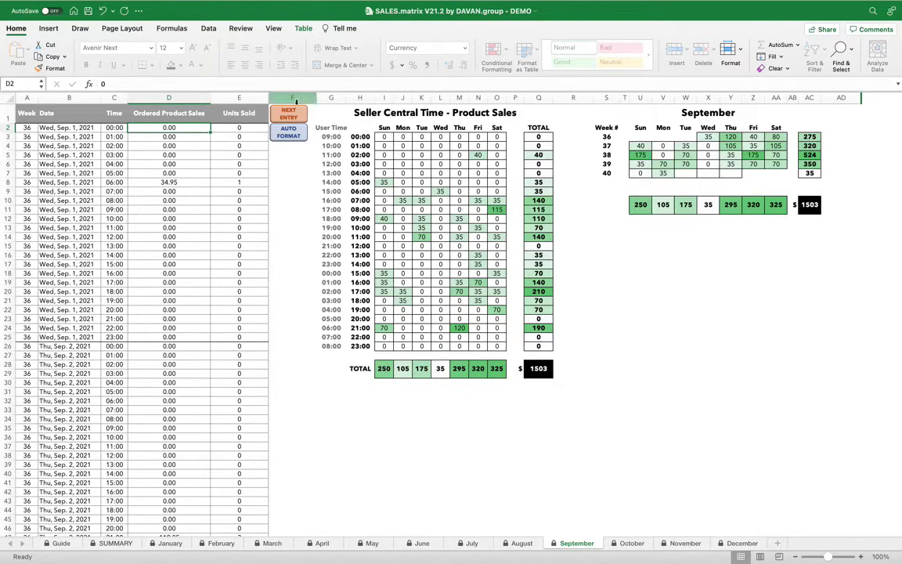
left_click(290, 112)
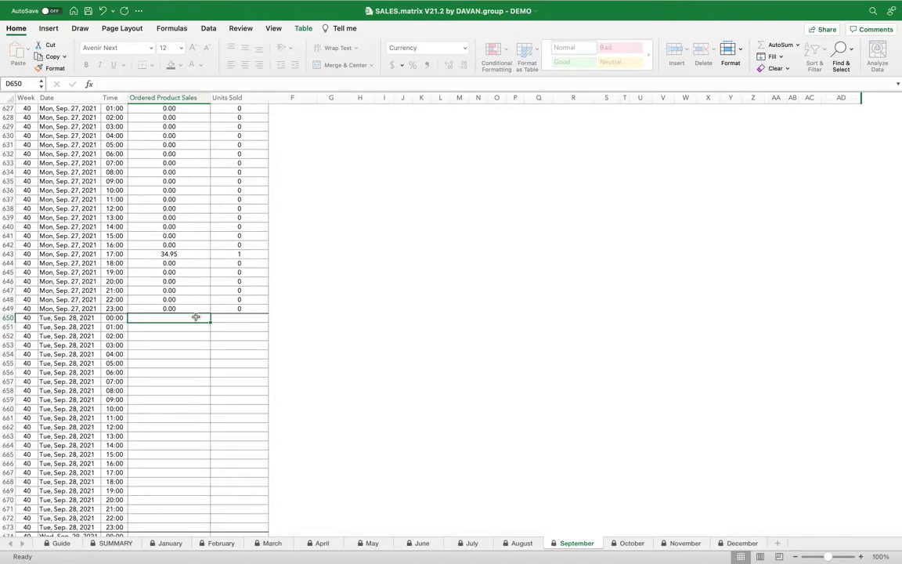
- Copy the September 28–30 sales and units values, B14:C85, from the SalesDashboard-10-04-21 workbook
key("ctrl+Right")
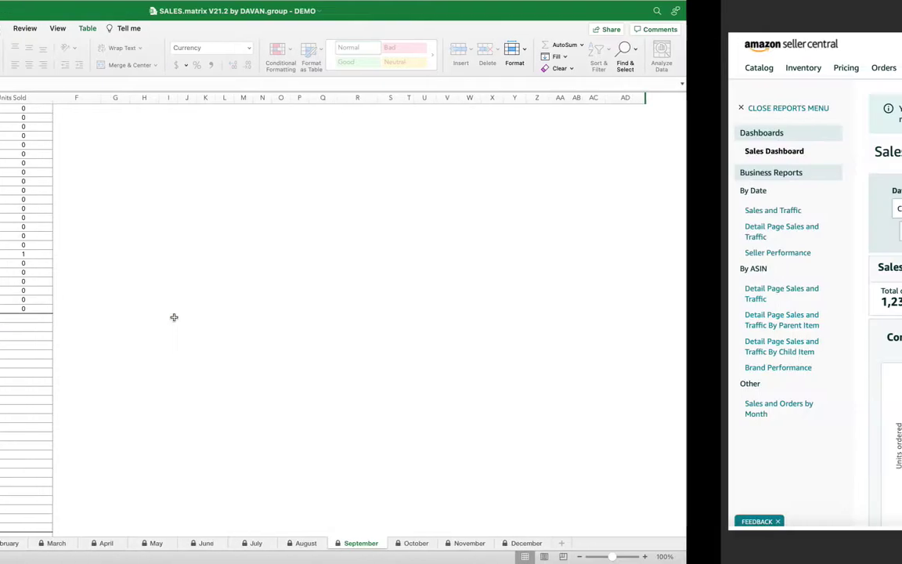
key("ctrl+Right")
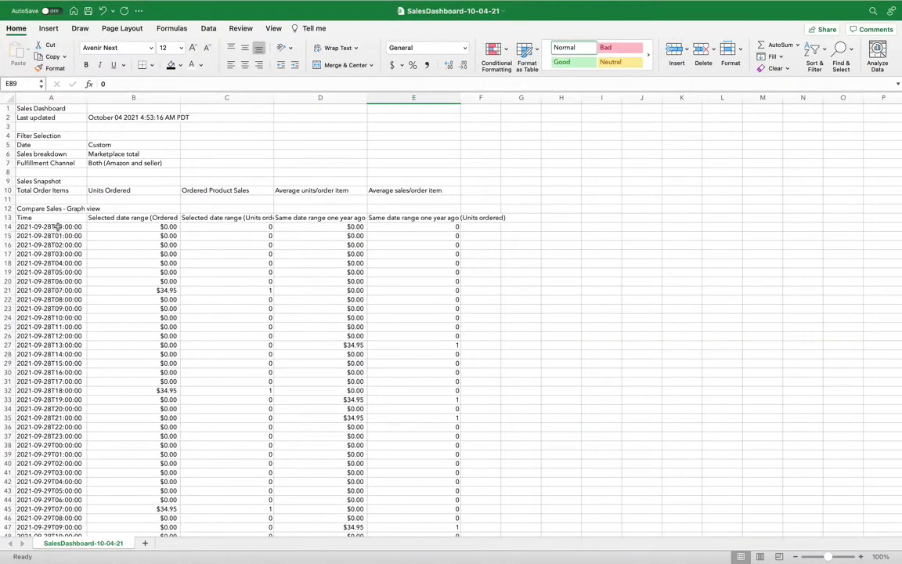
left_click(60, 226)
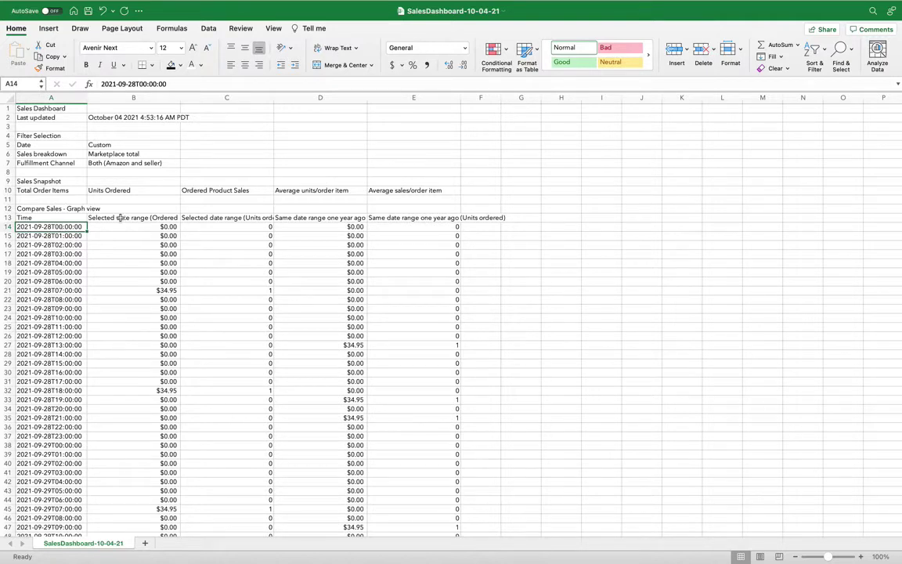
left_click_drag(132, 99, 202, 120)
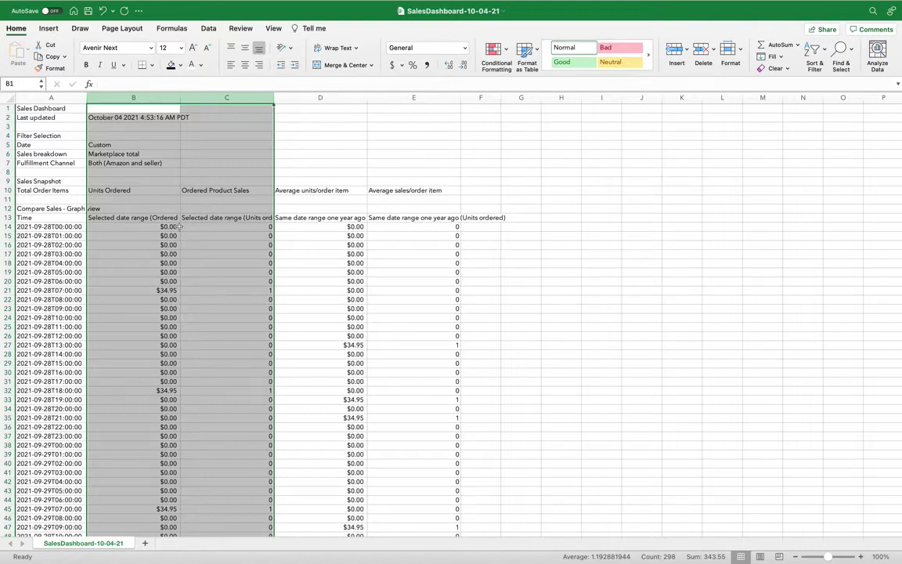
left_click_drag(159, 227, 201, 432)
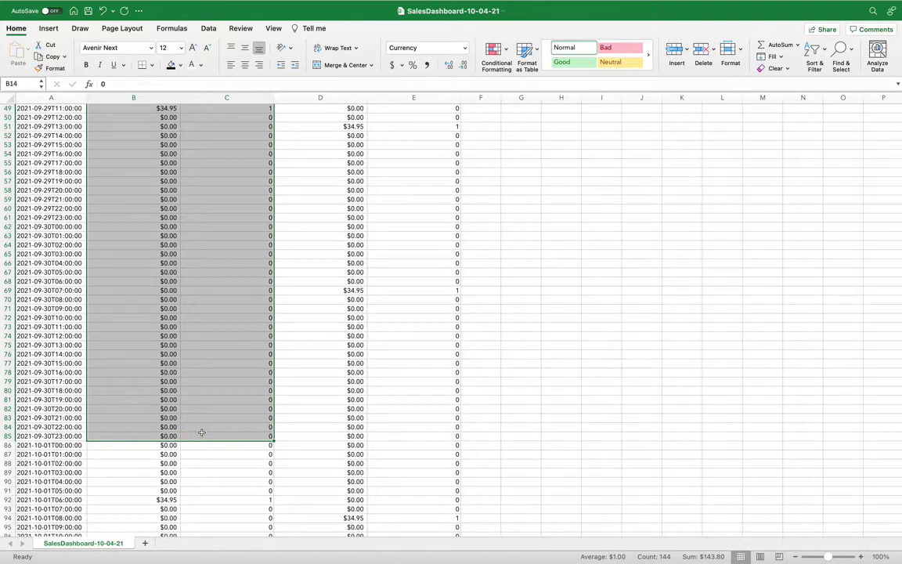
scroll(201, 432, "up", 10)
key("super+c")
- Paste the copied sales data into the September sheet starting at D650, the 00:00 row of September 28
key("ctrl+Left")
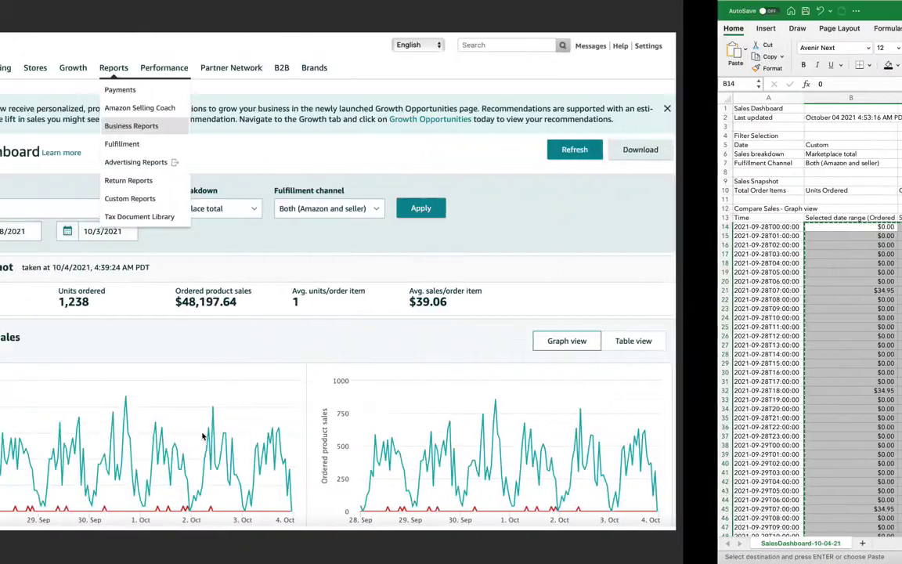
key("ctrl+Left")
left_click(177, 319)
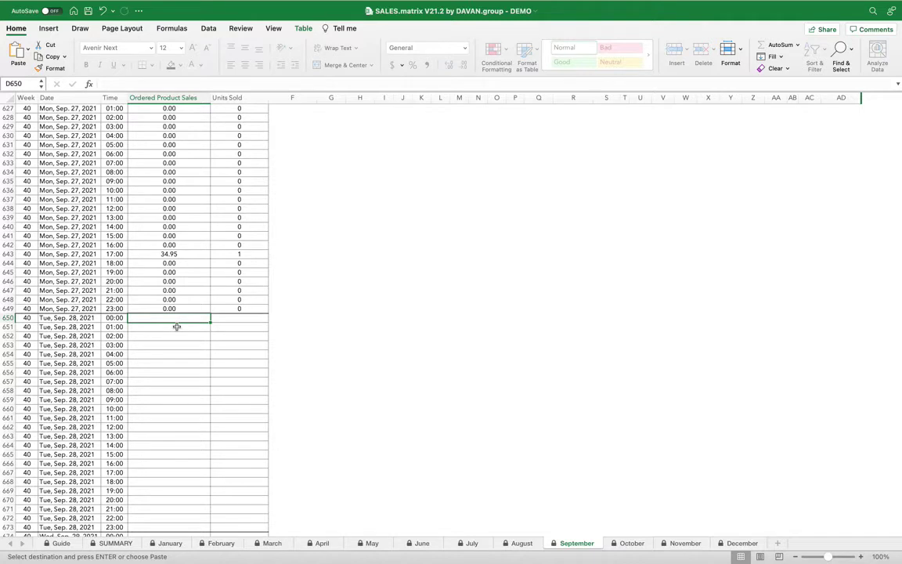
key("super+v")
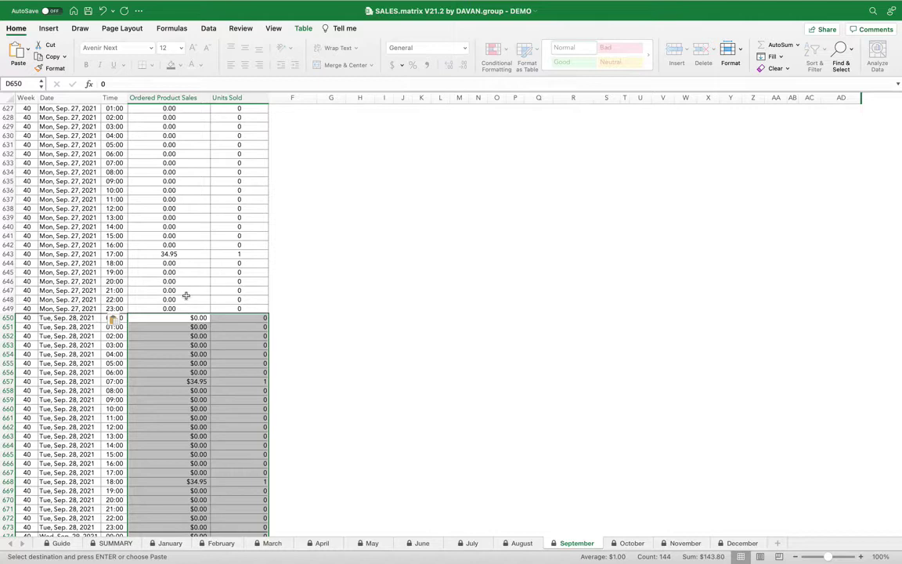
- Run the Auto Format macro on the September sheet to format the pasted data
scroll(186, 295, "up", 20)
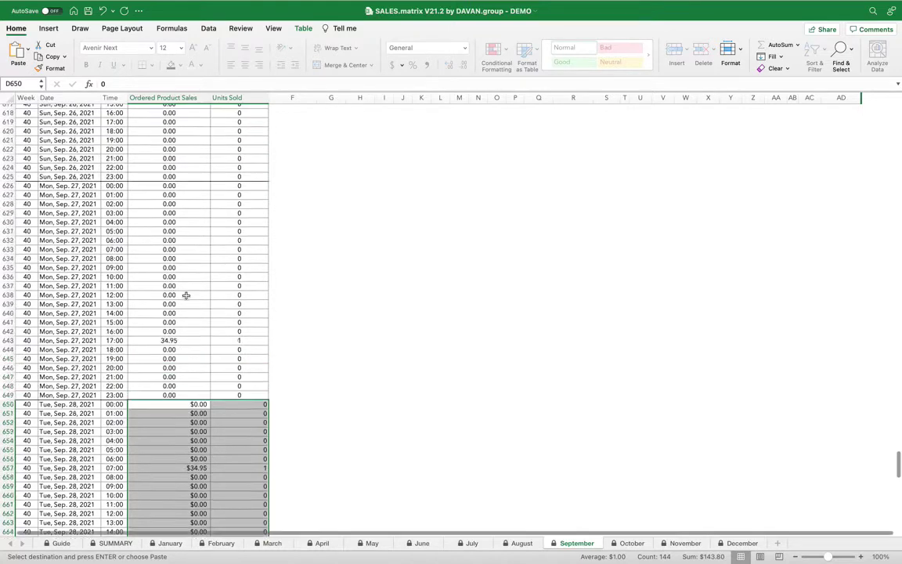
scroll(185, 295, "up", 20)
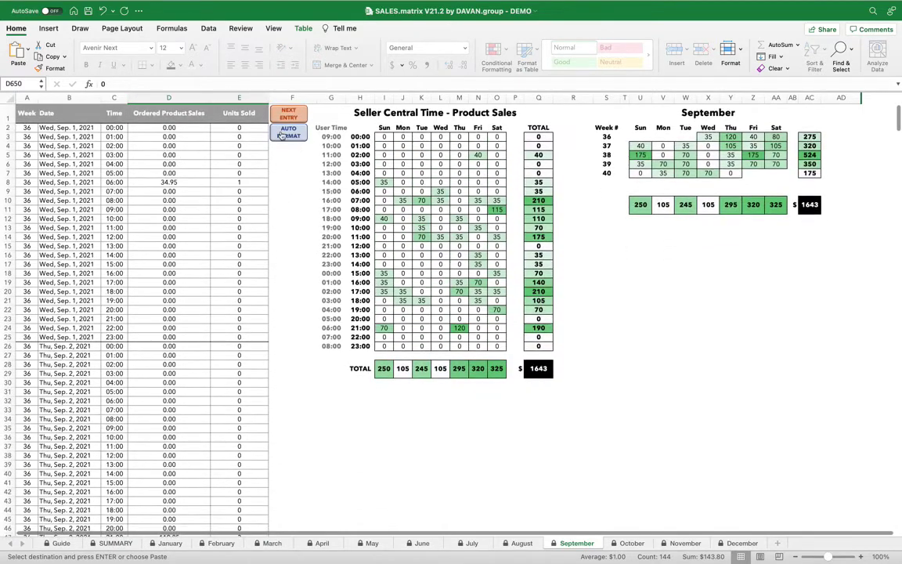
left_click(289, 134)
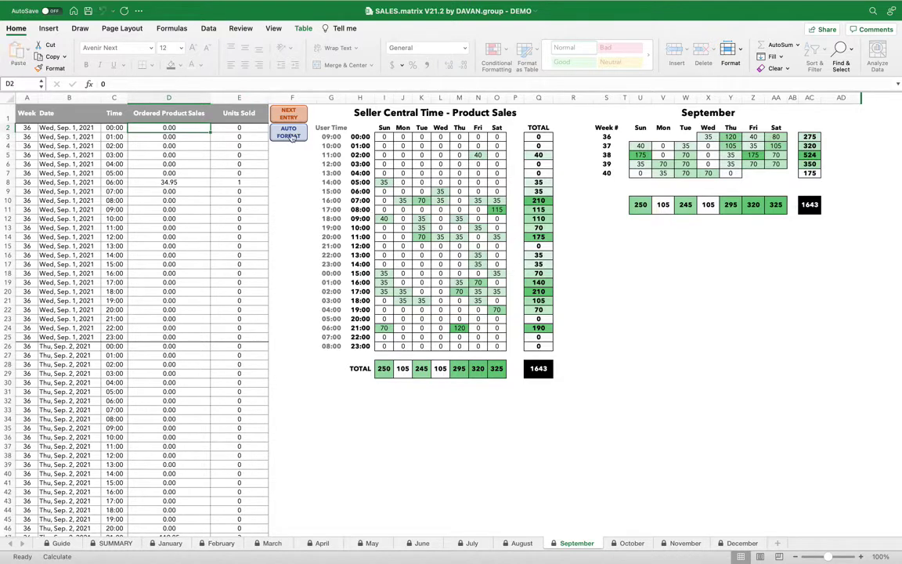
left_click(168, 128)
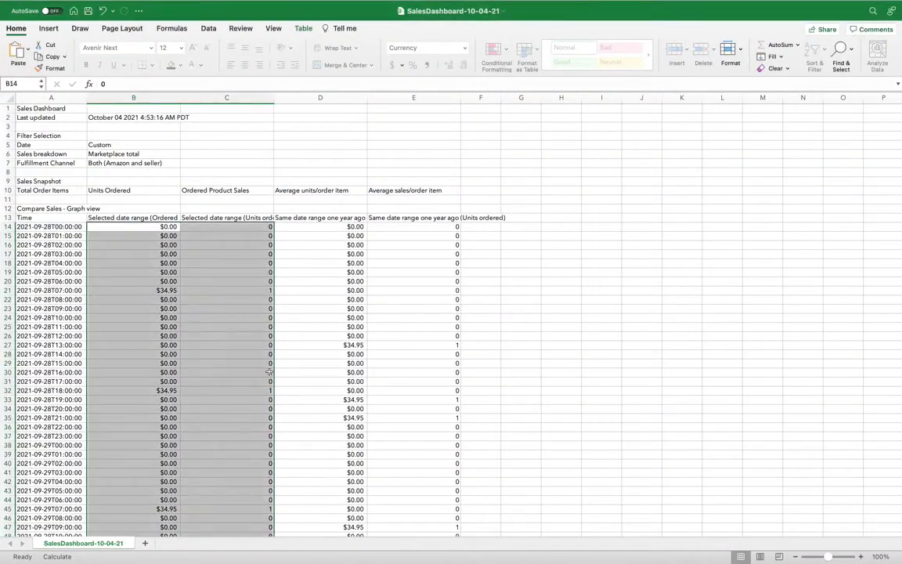
- Copy the October 1–3 sales and units values, B86:C157, from the SalesDashboard-10-04-21 workbook
scroll(270, 372, "down", 20)
scroll(269, 372, "down", 1)
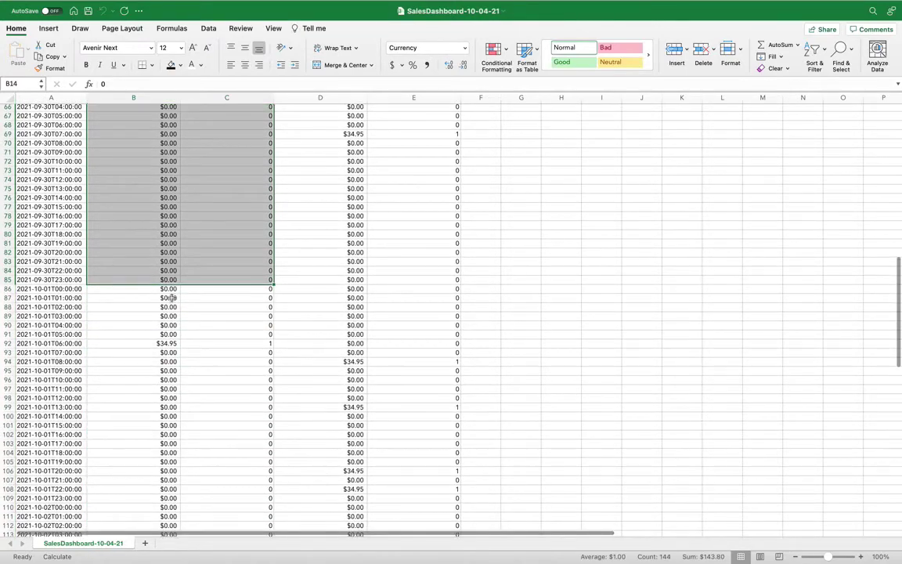
left_click(177, 289)
left_click_drag(185, 289, 193, 289)
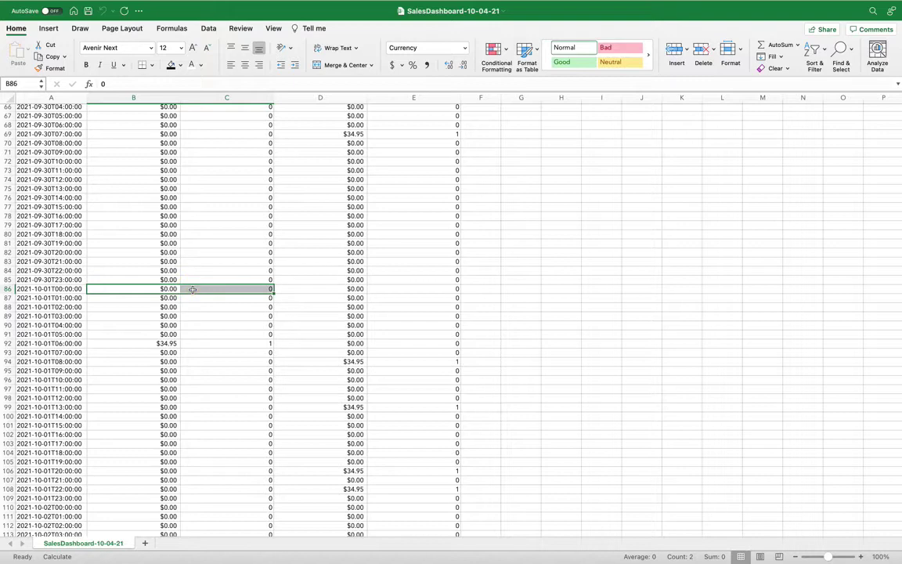
key("super+shift+Down")
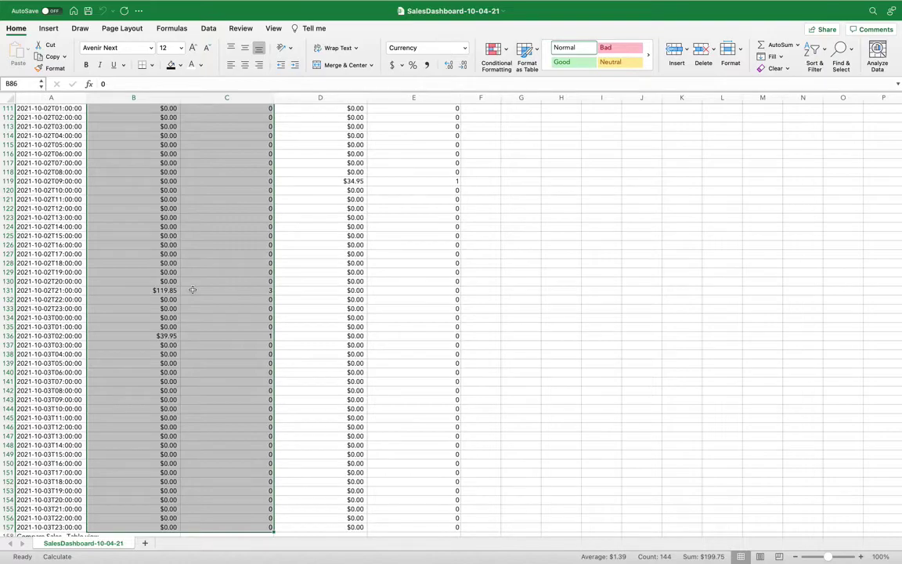
key("super+c")
scroll(193, 289, "up", 10)
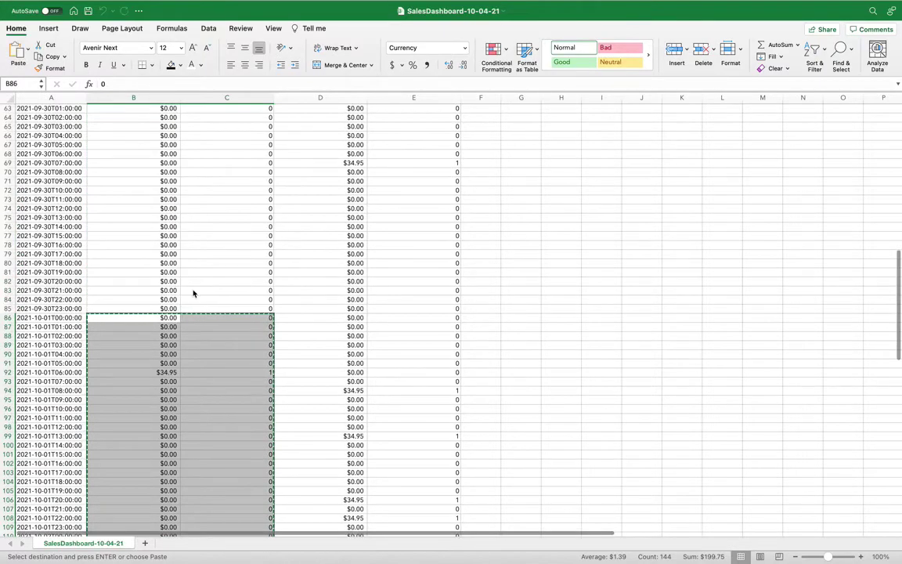
- Paste the copied data into the October sheet of SALES.matrix starting at D2 and apply Auto Format
key("ctrl+Left")
key("ctrl+Left")
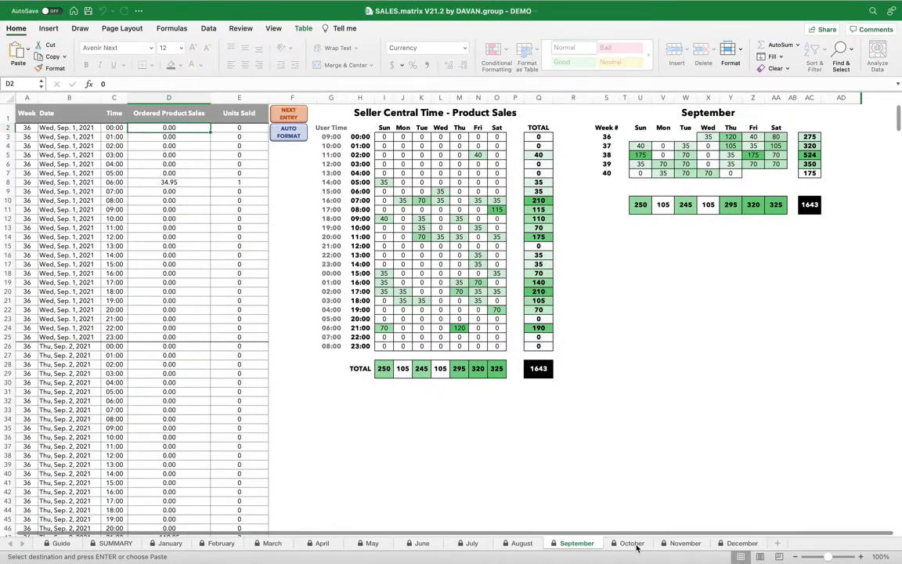
left_click(632, 544)
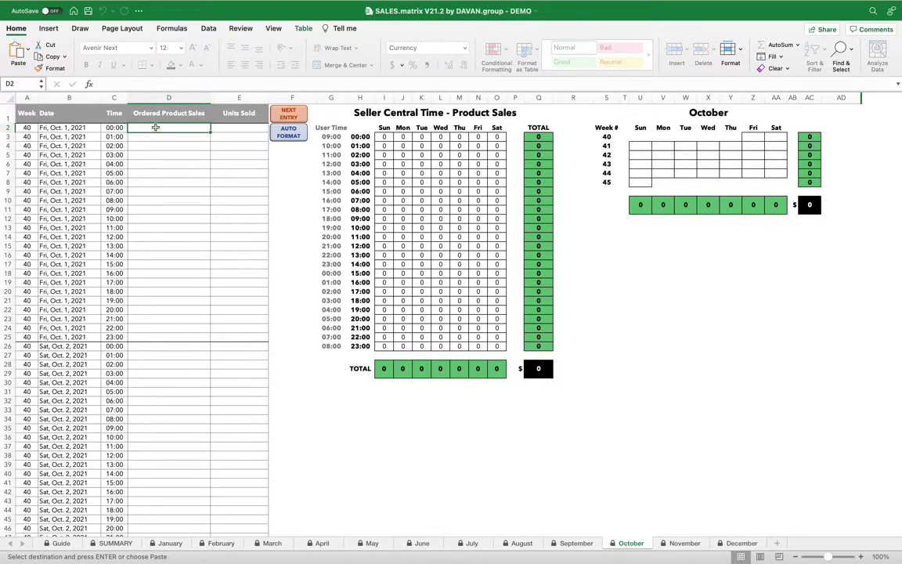
key("super+v")
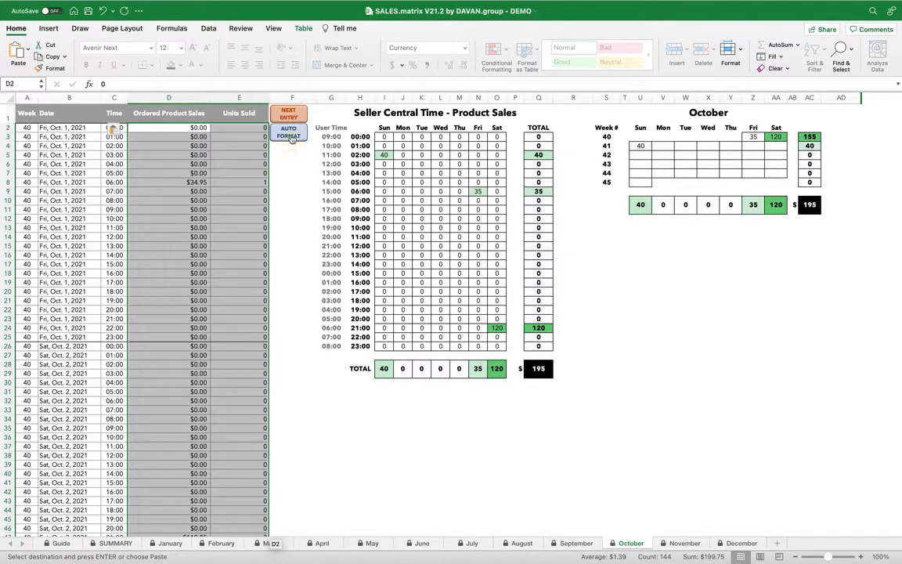
left_click(290, 134)
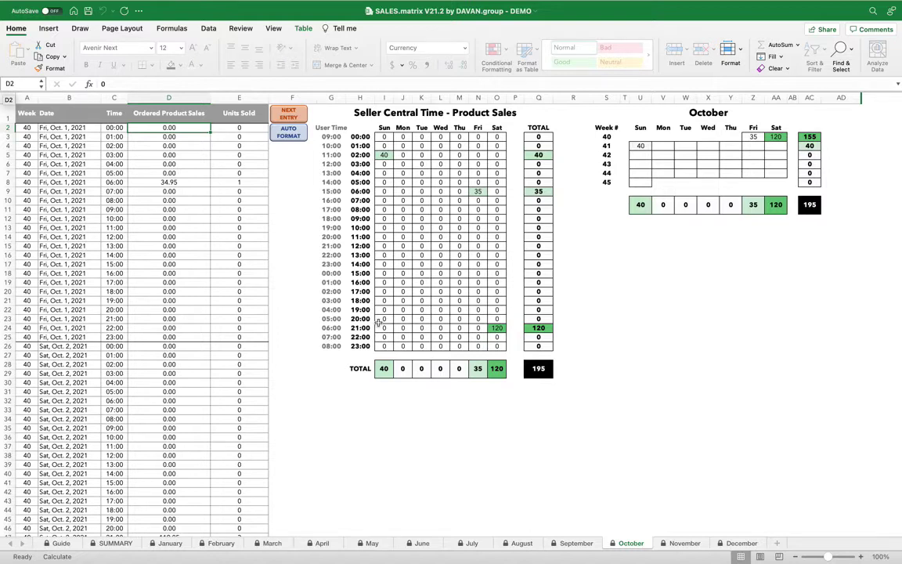
- Review the updated hourly table, yearly overview and daily and monthly charts on the SUMMARY sheet
left_click(118, 545)
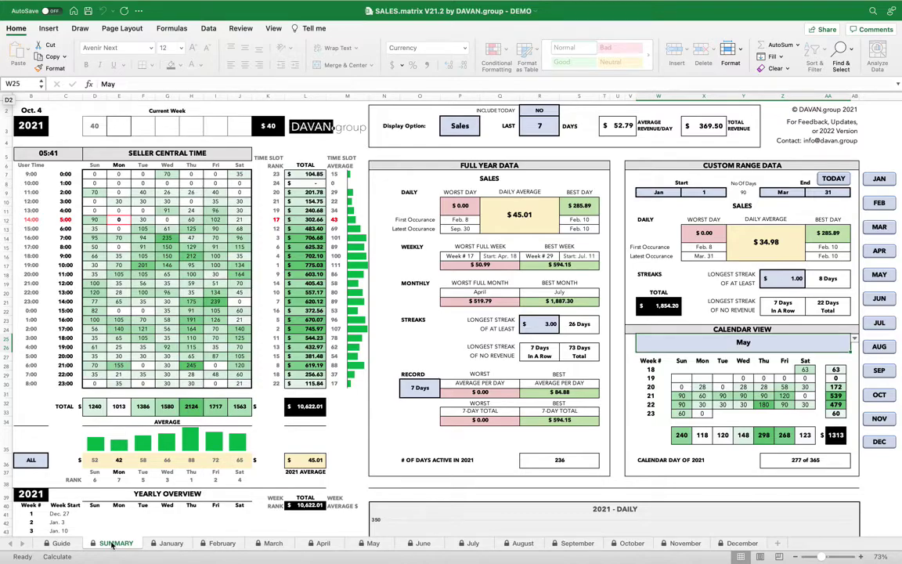
scroll(233, 365, "down", 7)
scroll(234, 365, "down", 5)
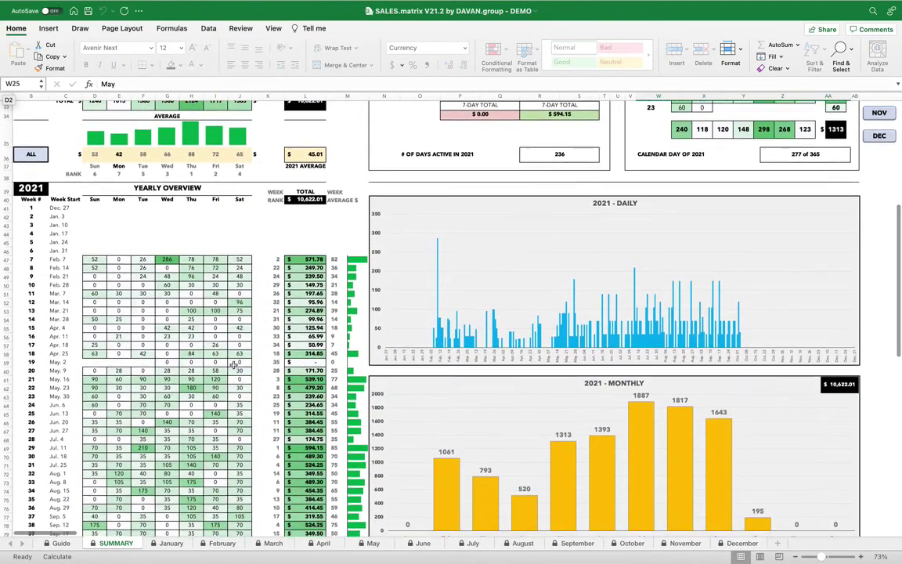
scroll(233, 365, "down", 3)
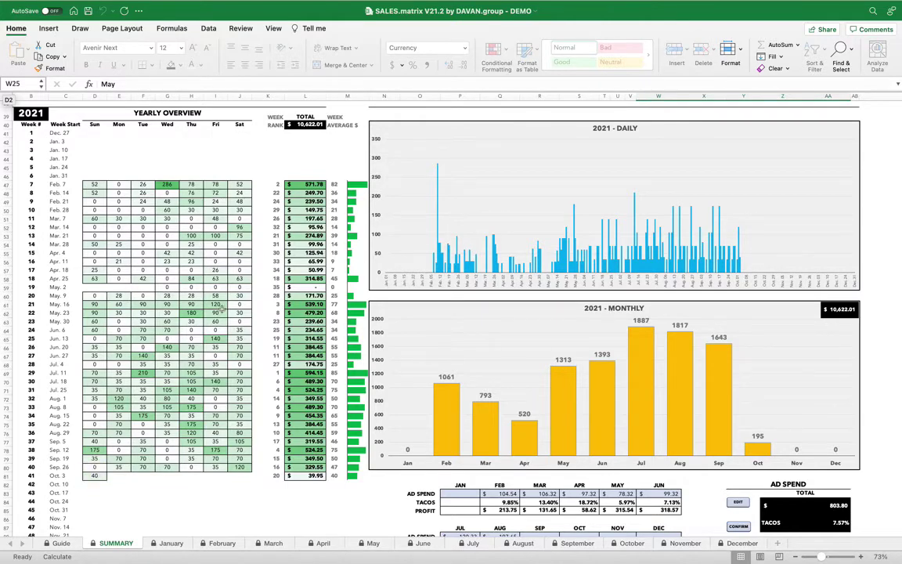
scroll(196, 280, "up", 10)
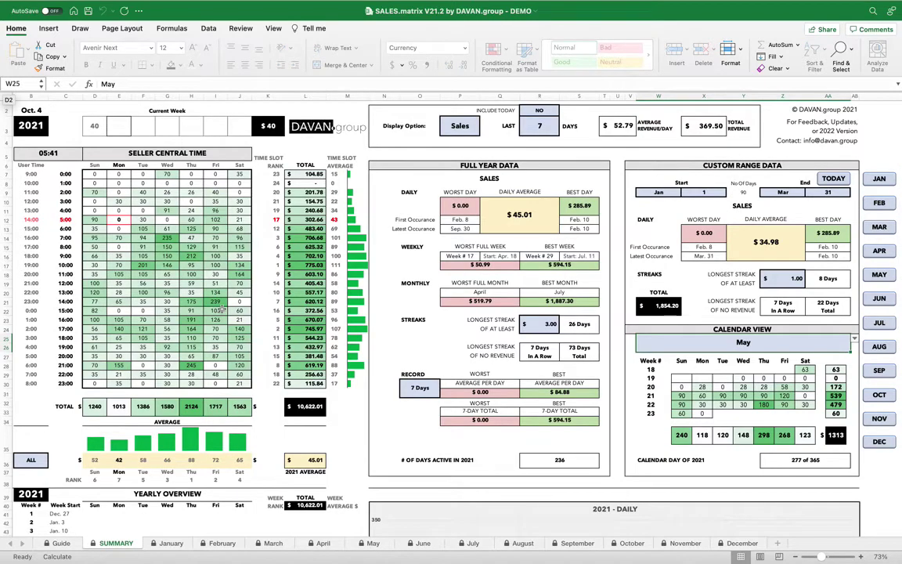
- Unlock the seller settings on the SUMMARY sheet, set the week start to Monday and confirm the change
scroll(397, 293, "down", 15)
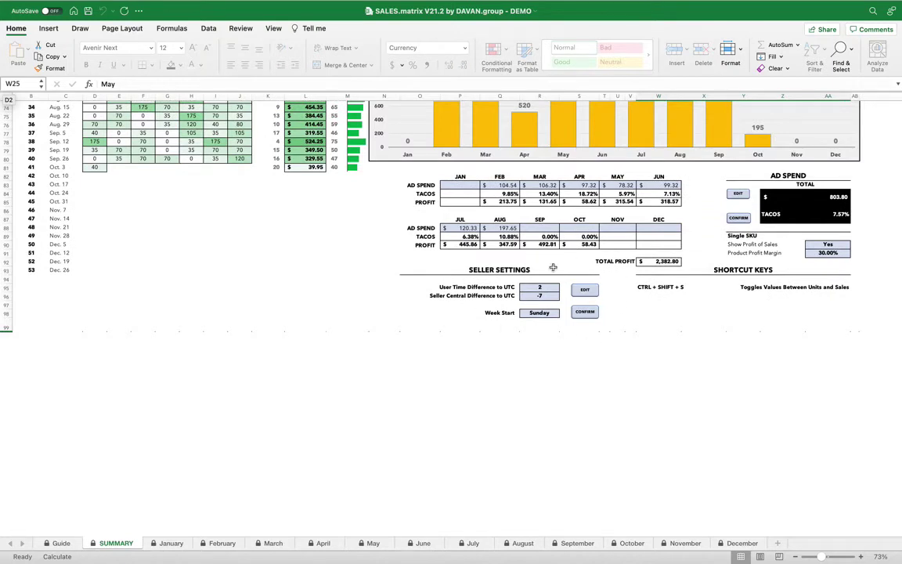
left_click(585, 291)
left_click(540, 288)
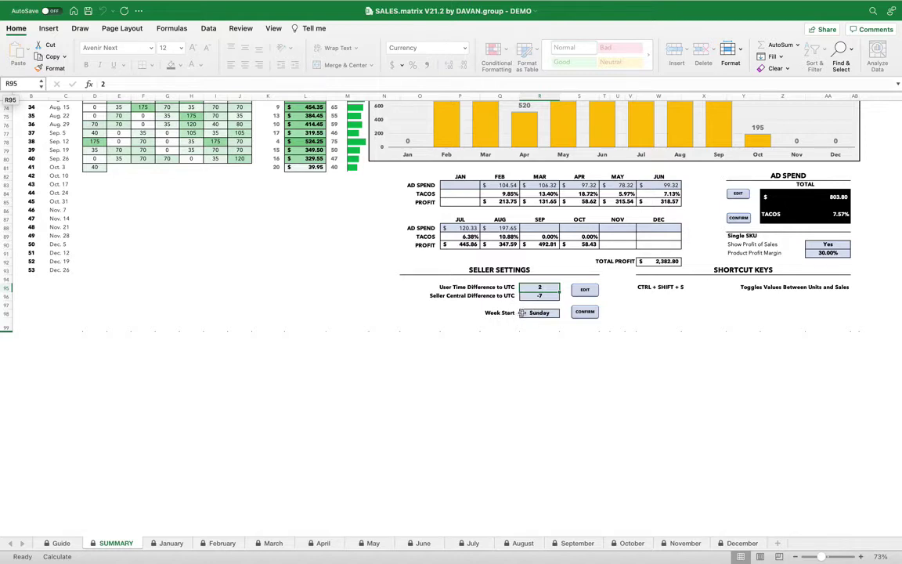
left_click(536, 313)
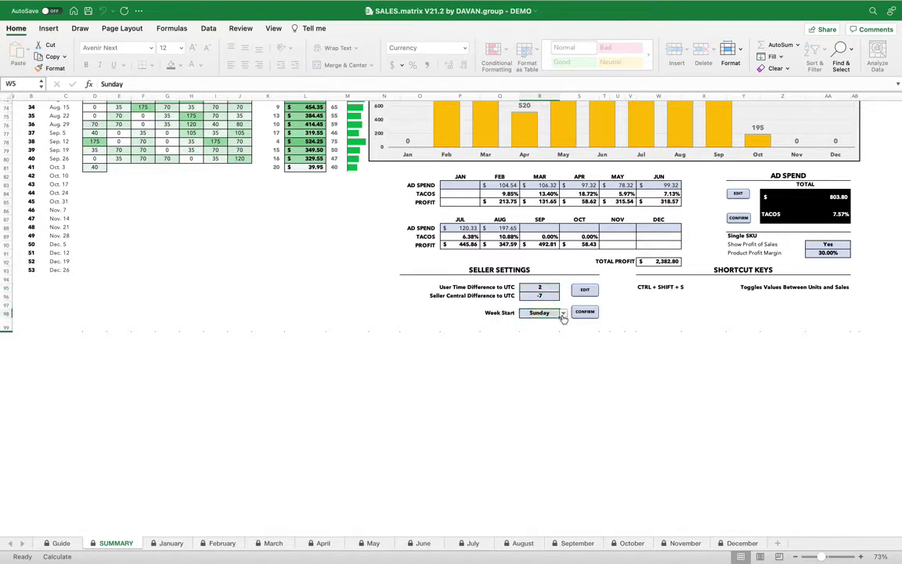
left_click(563, 313)
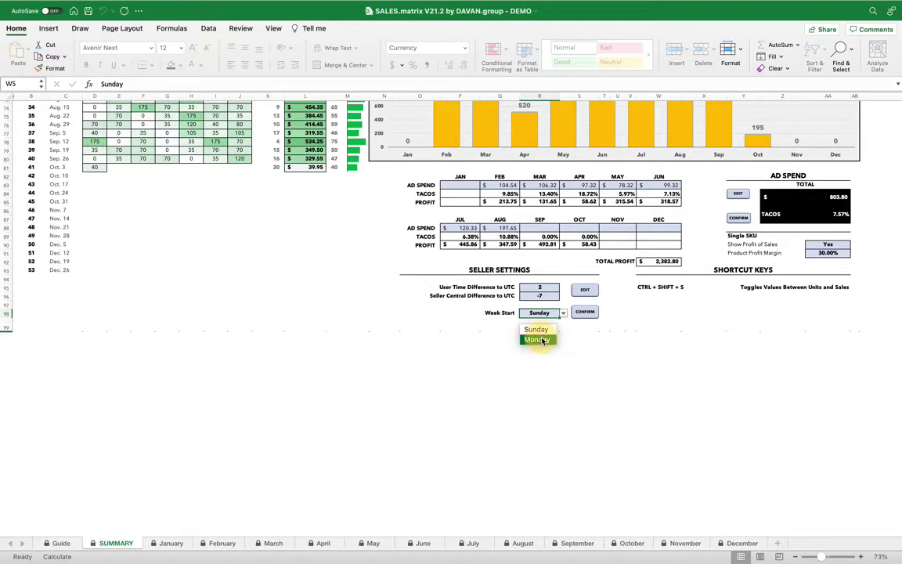
left_click(540, 340)
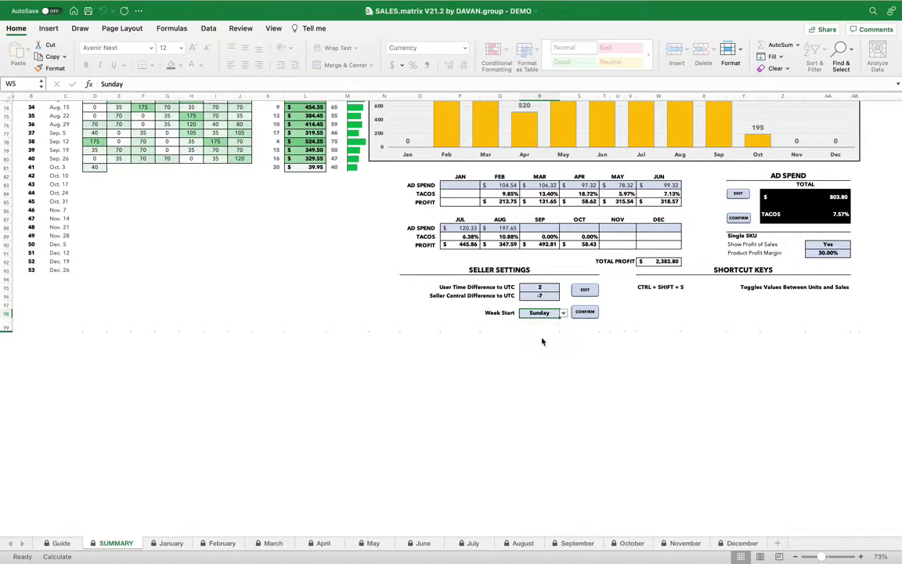
left_click(584, 313)
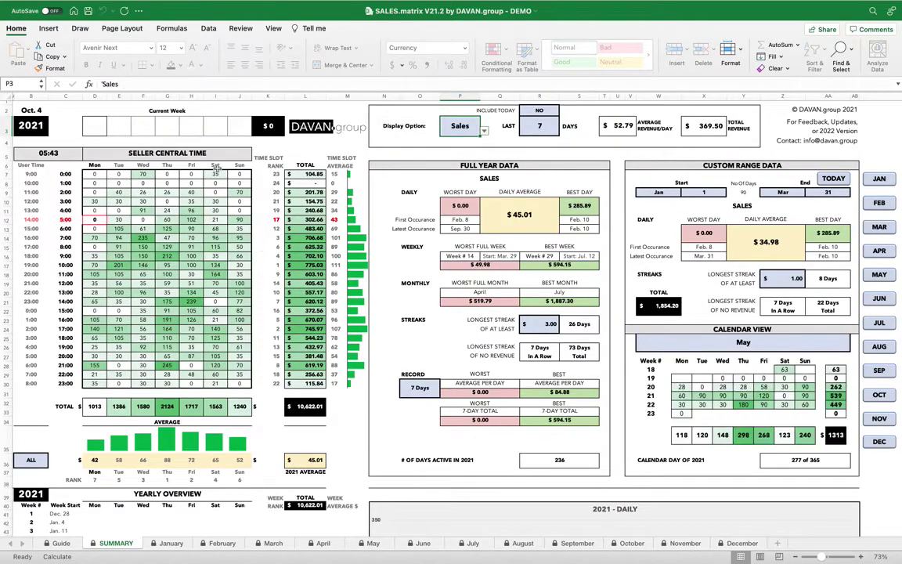
- Unlock the seller settings, check both UTC time differences, and set the week start to Sunday with confirmation
scroll(190, 349, "down", 10)
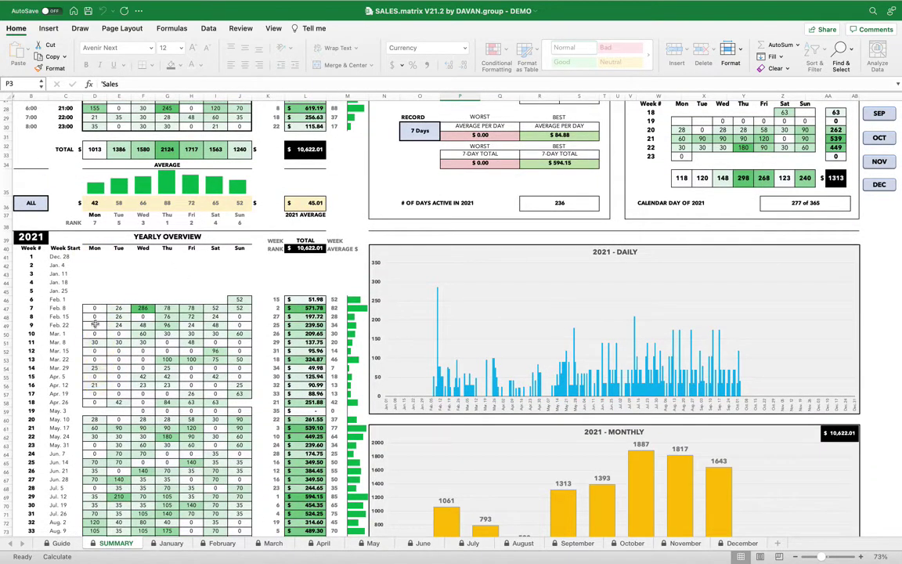
scroll(266, 383, "down", 3)
scroll(265, 383, "down", 20)
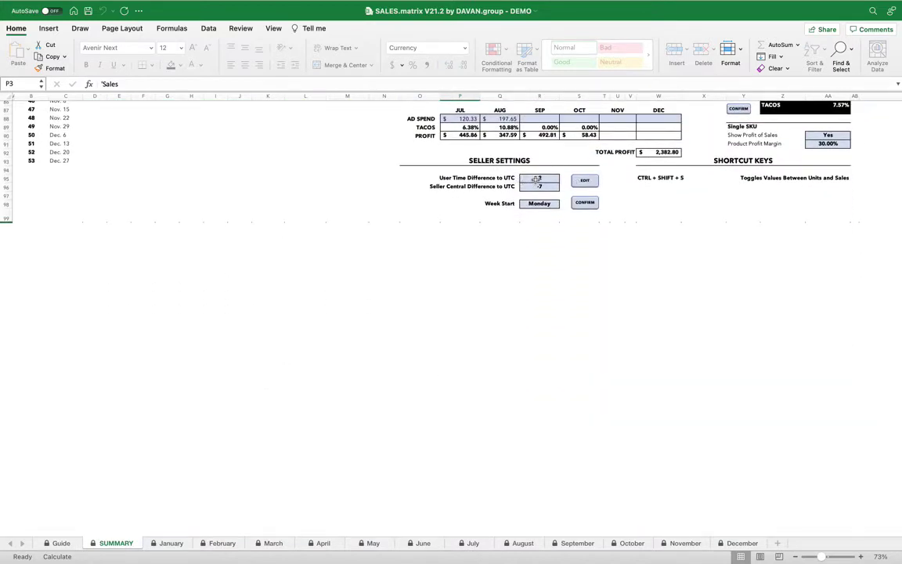
left_click(583, 183)
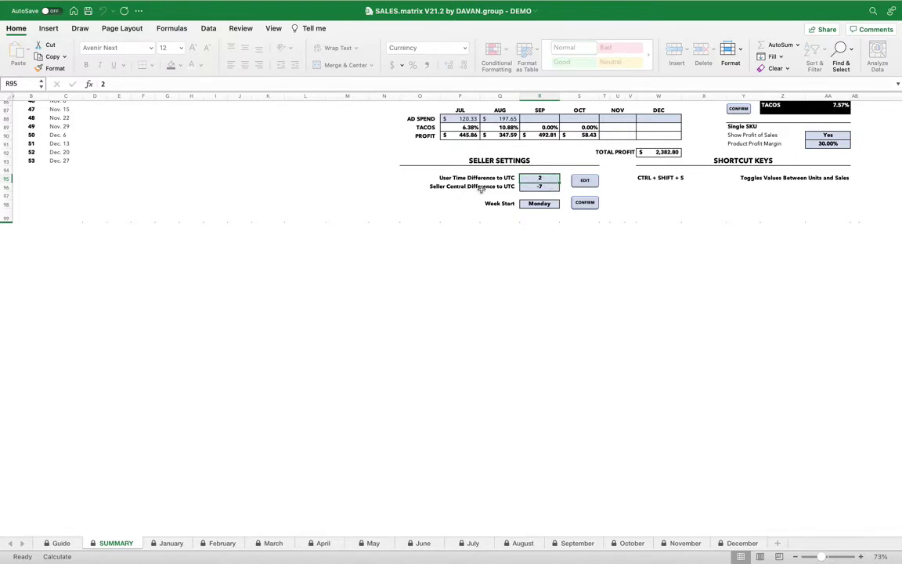
left_click(550, 185)
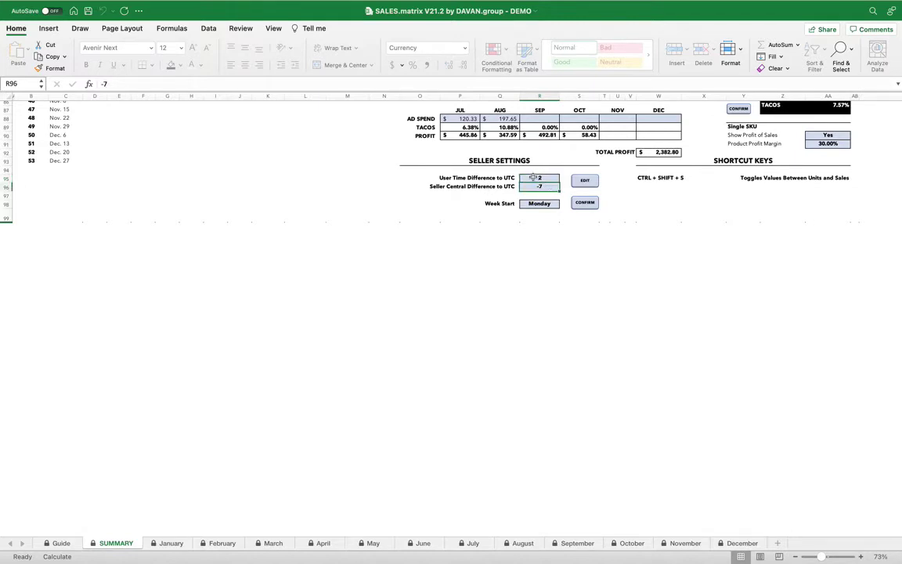
left_click_drag(533, 177, 542, 186)
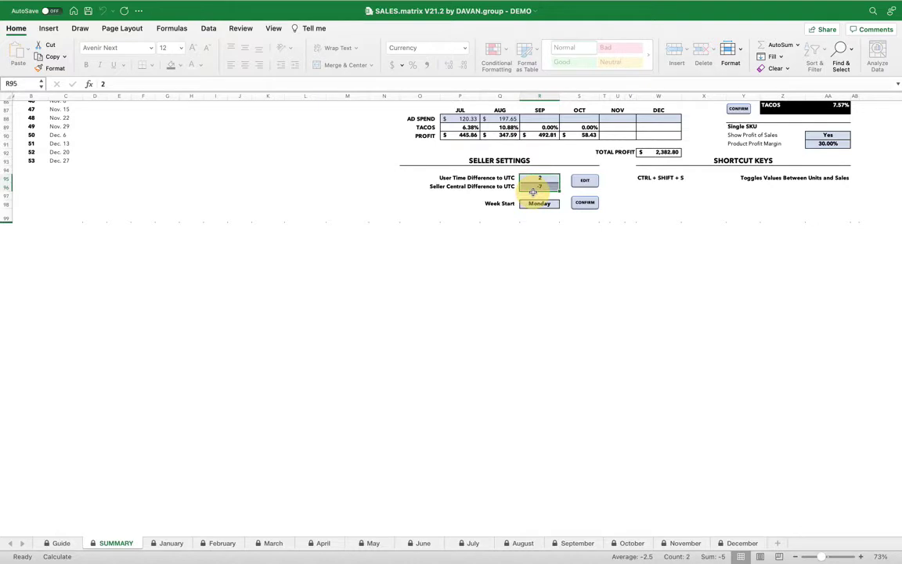
left_click(584, 203)
left_click(563, 203)
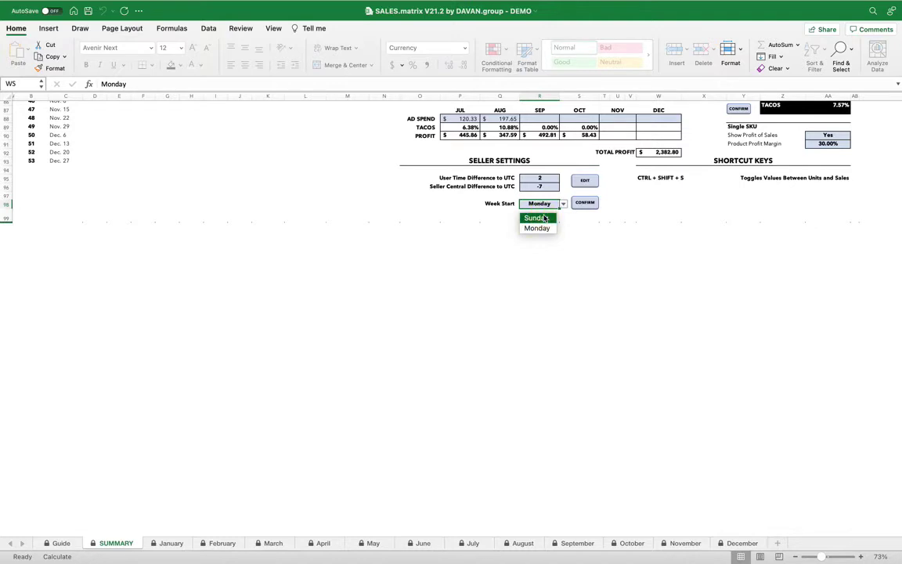
left_click(545, 219)
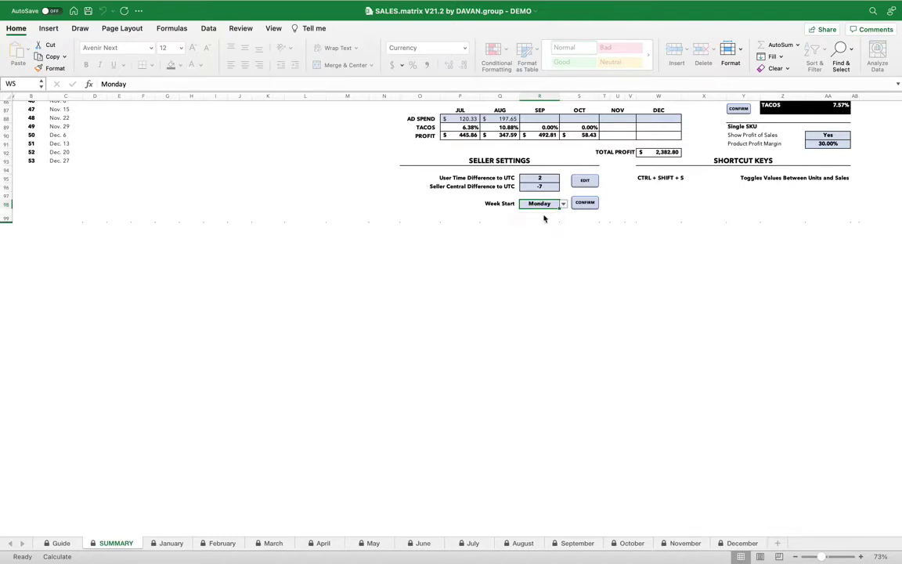
left_click(583, 204)
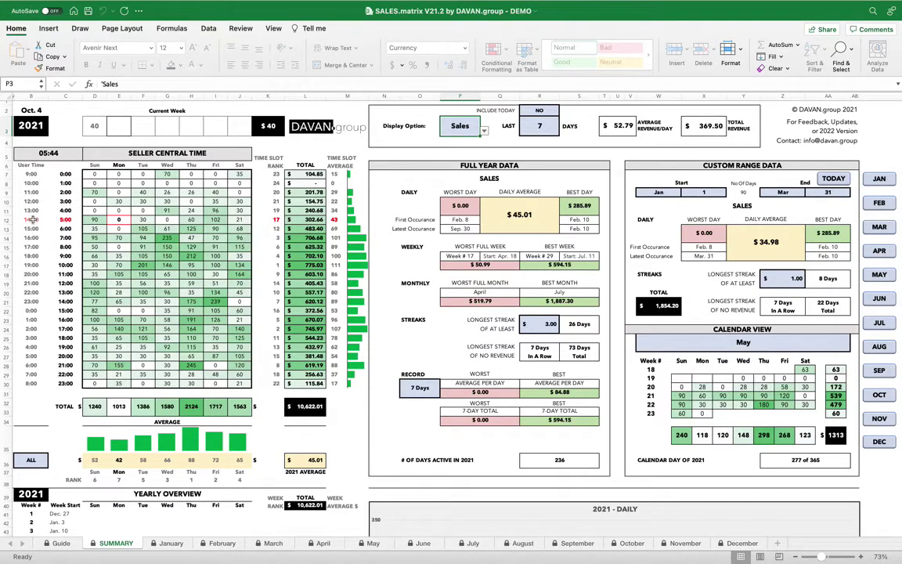
- Set the period for the weekday averages below the hourly table to the last 7 weeks
mouse_move(470, 4)
left_click(46, 462)
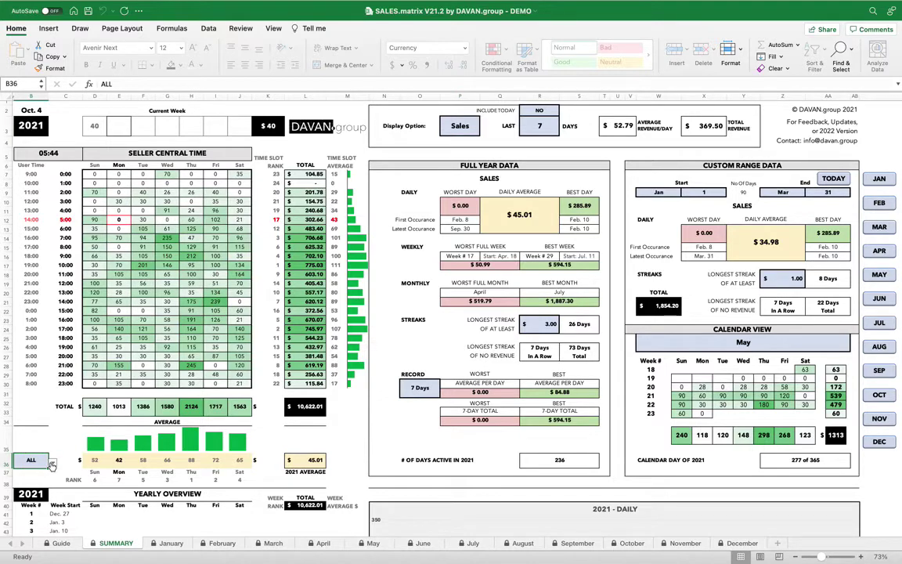
left_click(52, 463)
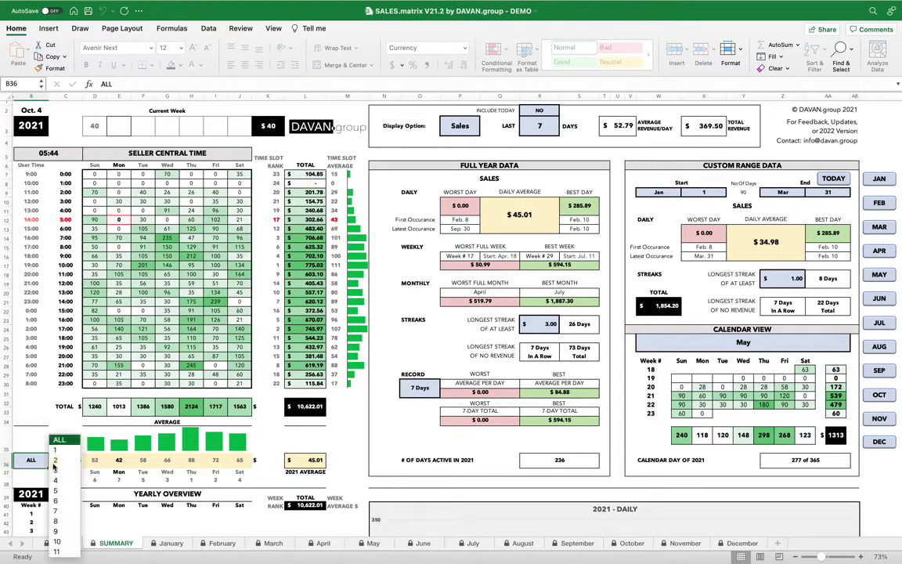
left_click(67, 512)
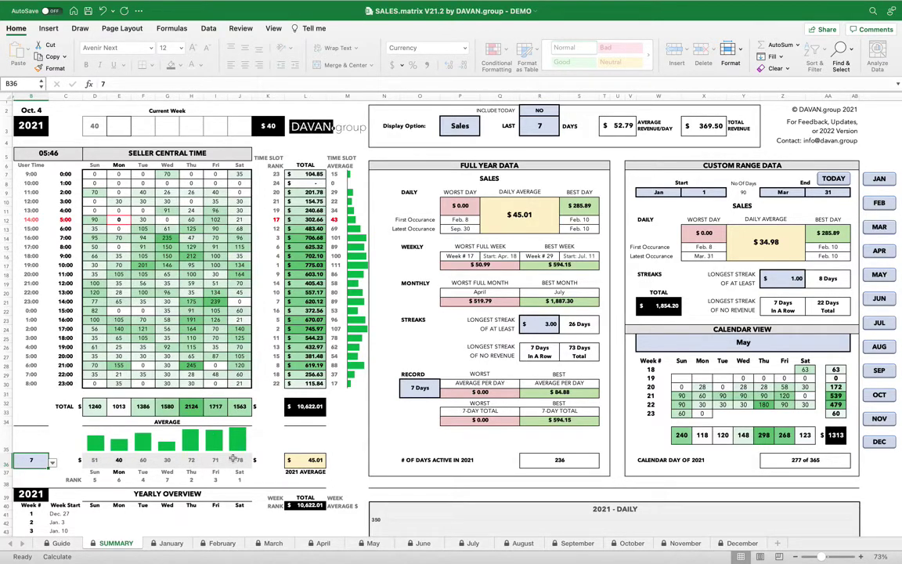
- Try a 3-week period for the weekday averages and reset the period to ALL
left_click(52, 463)
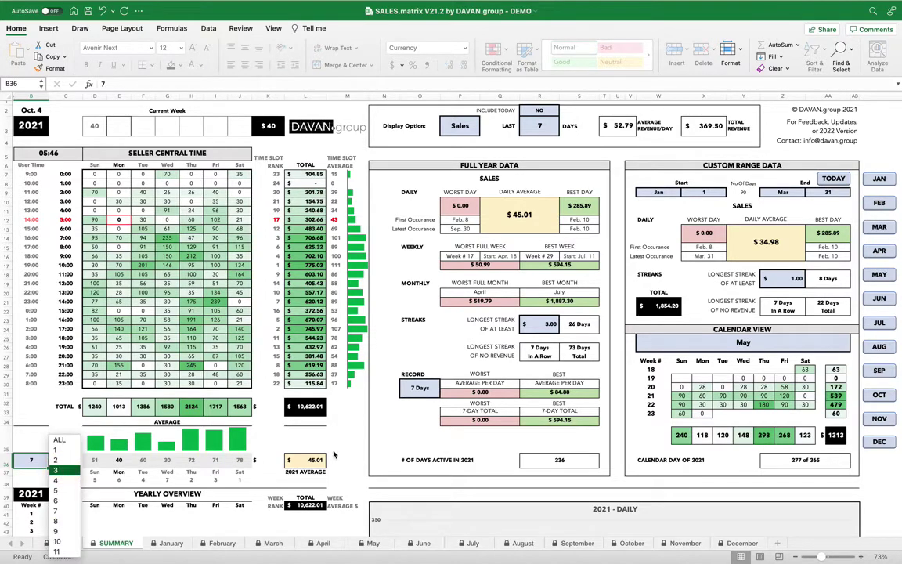
key("Escape")
type("3")
key("Return")
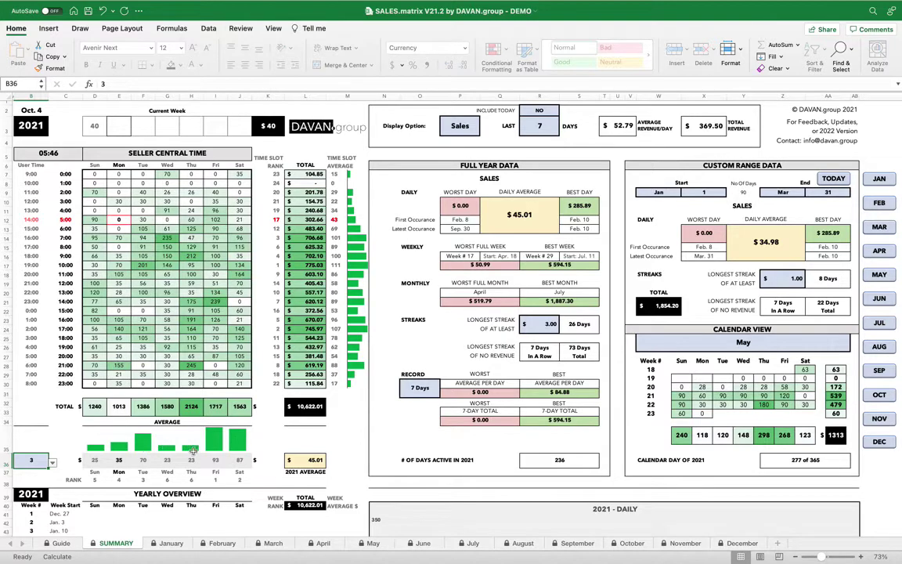
left_click(54, 464)
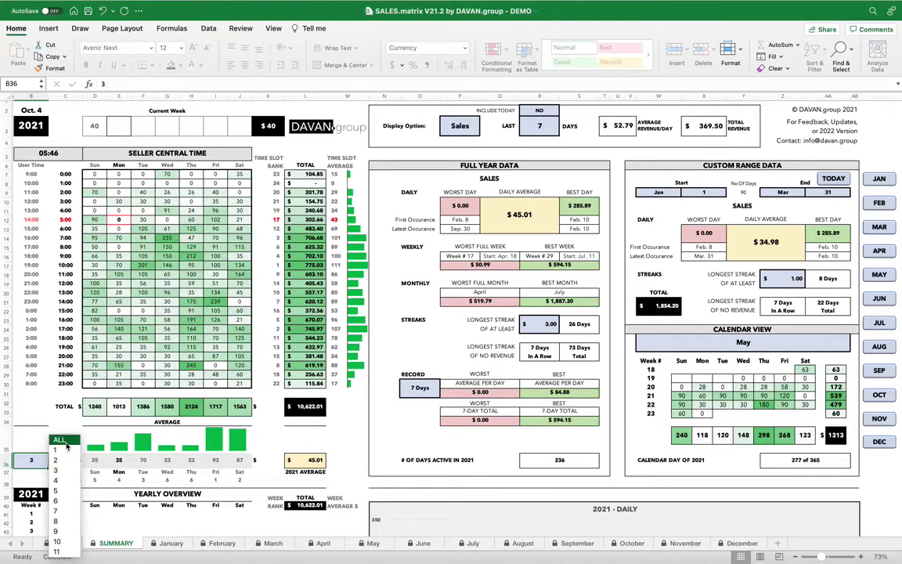
left_click(55, 469)
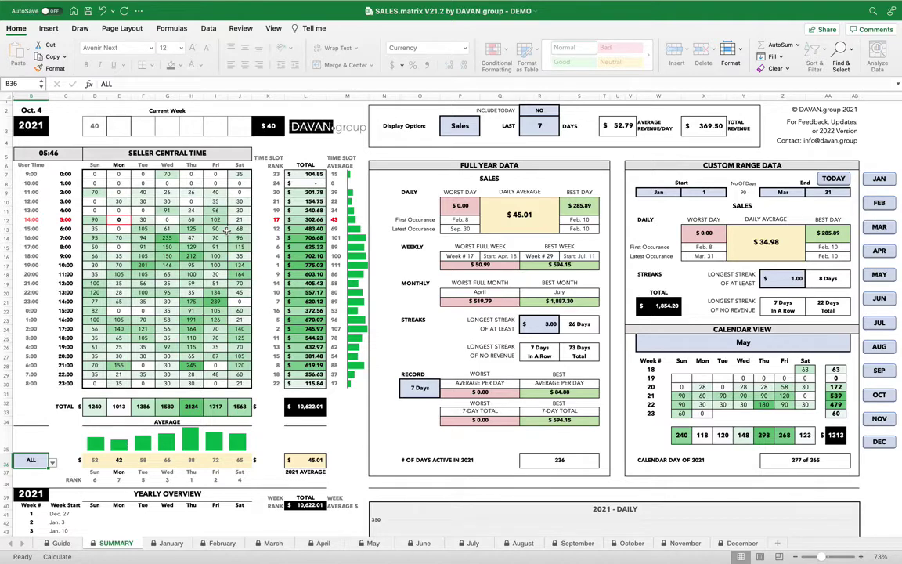
- Switch the summary's display option to Units and review the charts, ad spend table and shortcut key section
left_click(469, 127)
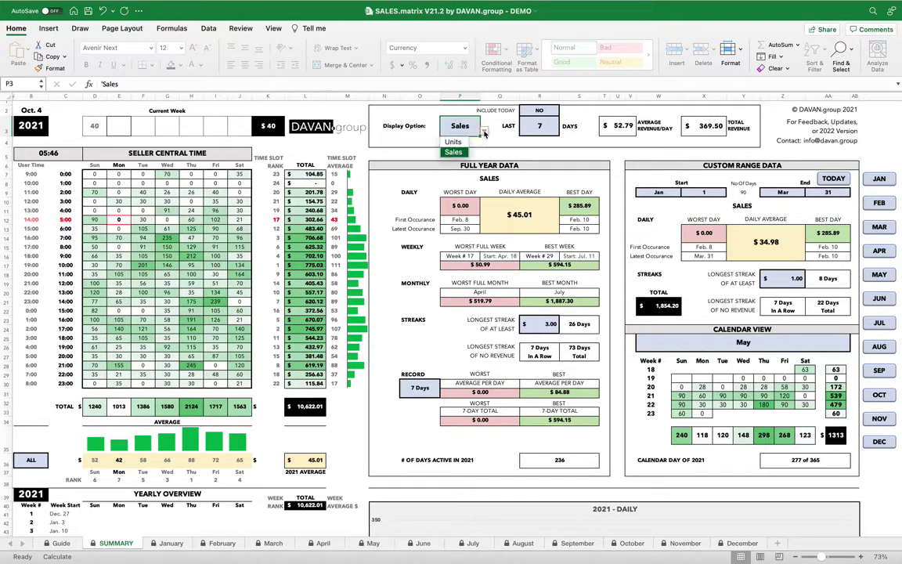
left_click(484, 131)
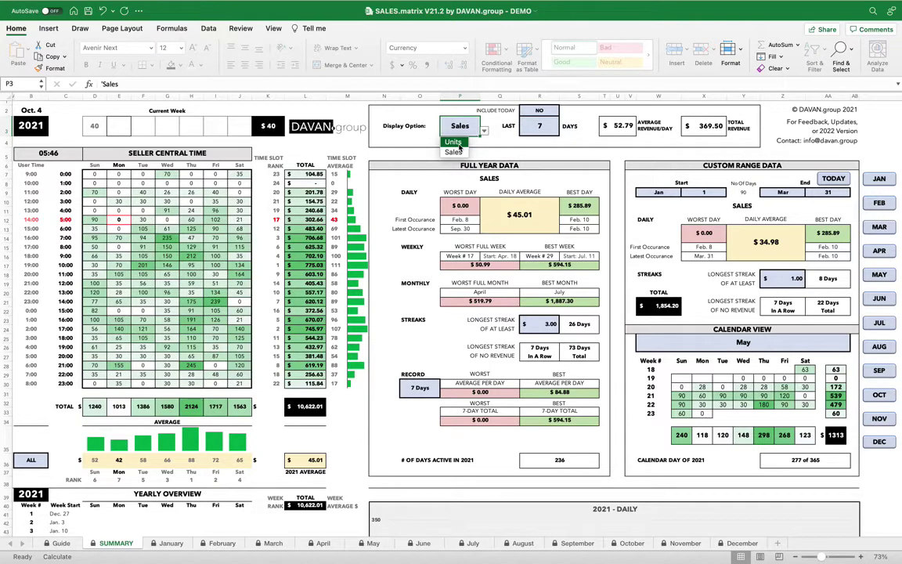
left_click(459, 147)
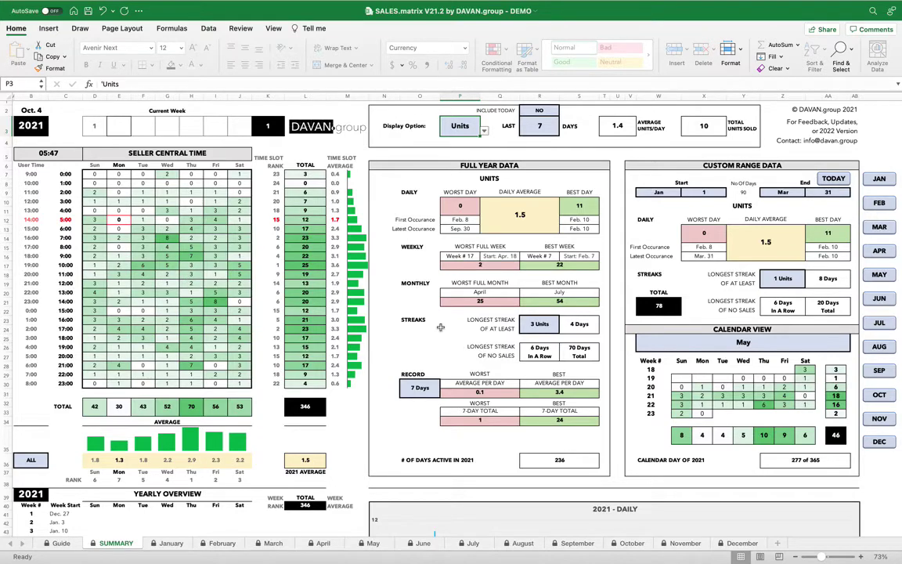
scroll(421, 388, "down", 10)
scroll(420, 388, "down", 10)
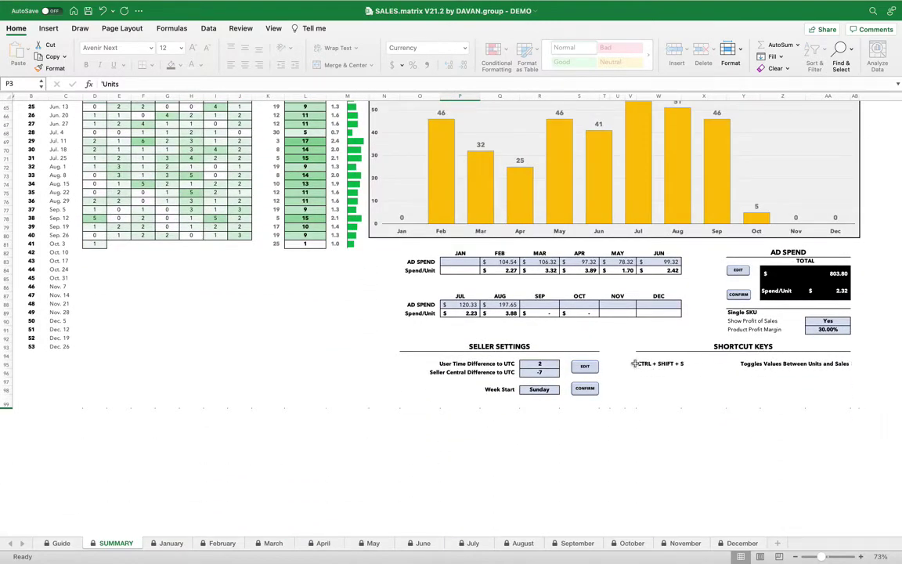
scroll(502, 325, "up", 20)
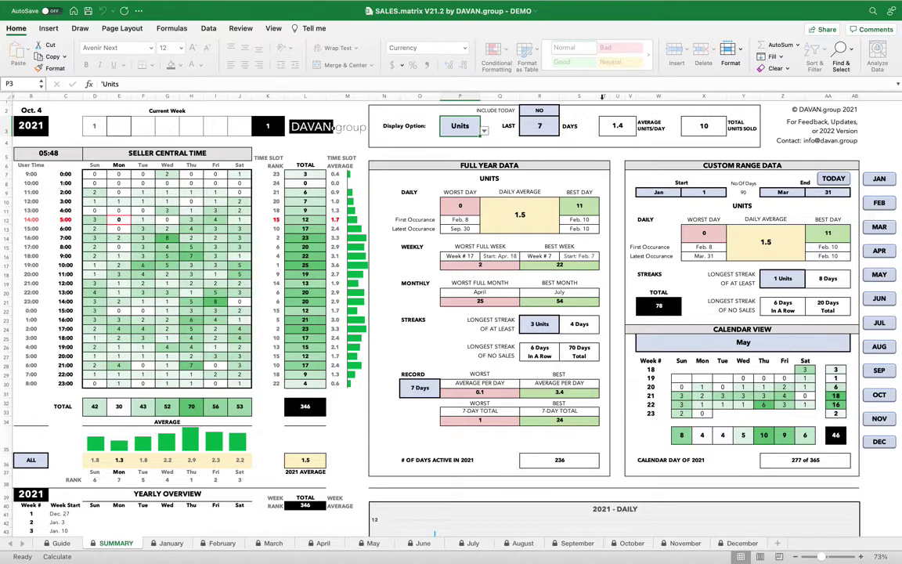
- Set the summary's recent-days range beside the display option to the last 30 days
left_click(406, 124)
left_click(558, 131)
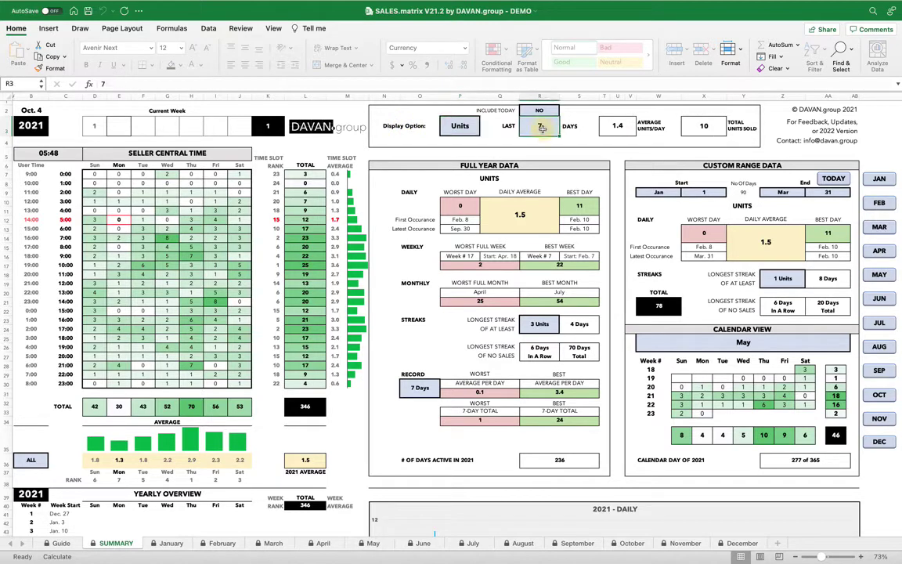
type("30")
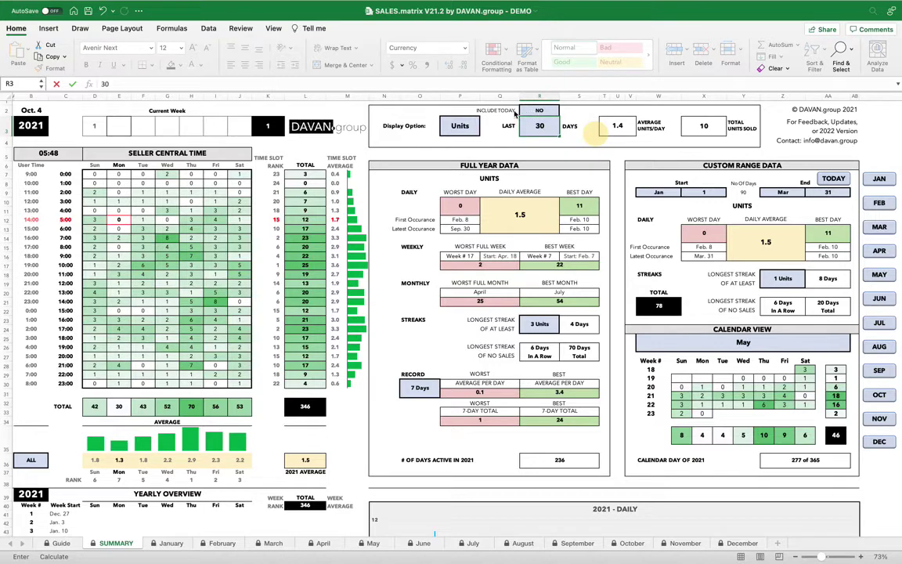
key("Return")
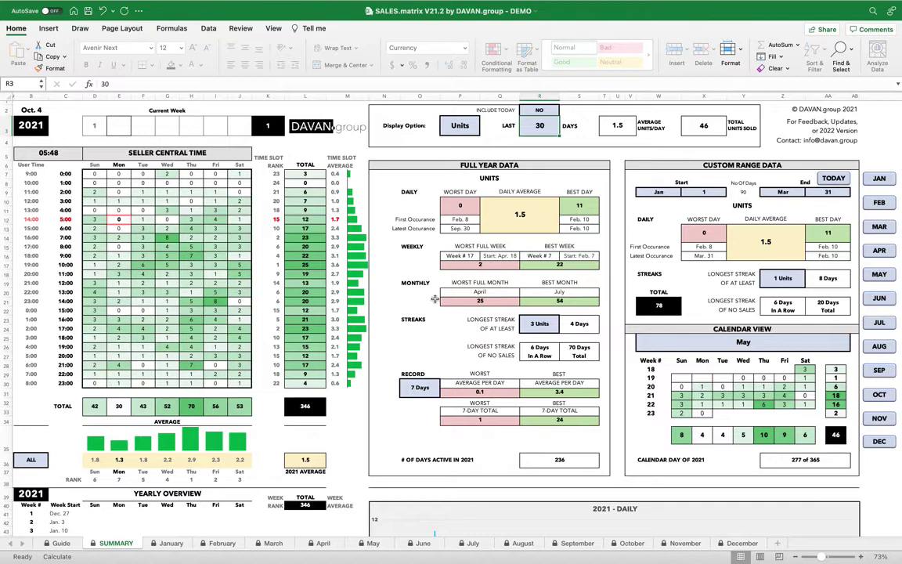
- Try longest-streak thresholds of 1 unit and 10 units in the full year data
left_click(539, 326)
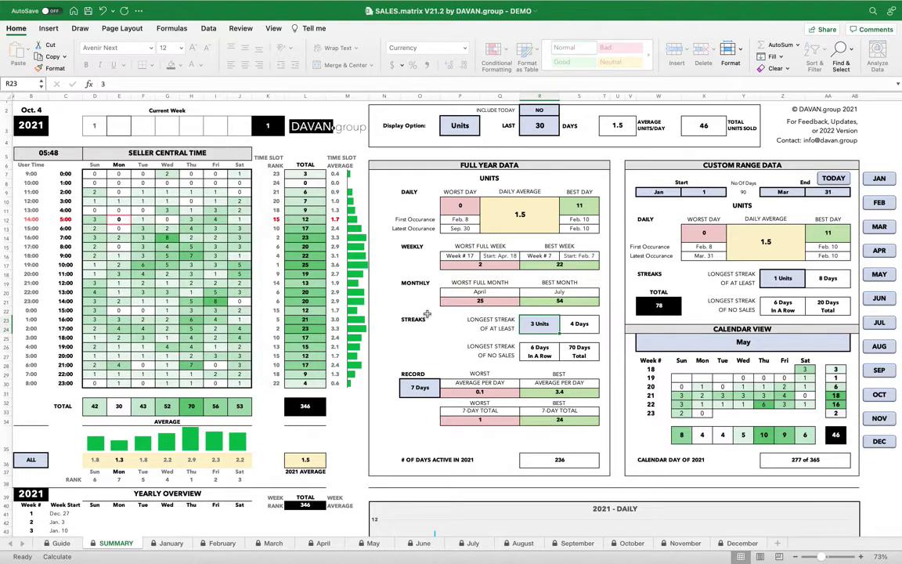
type("1")
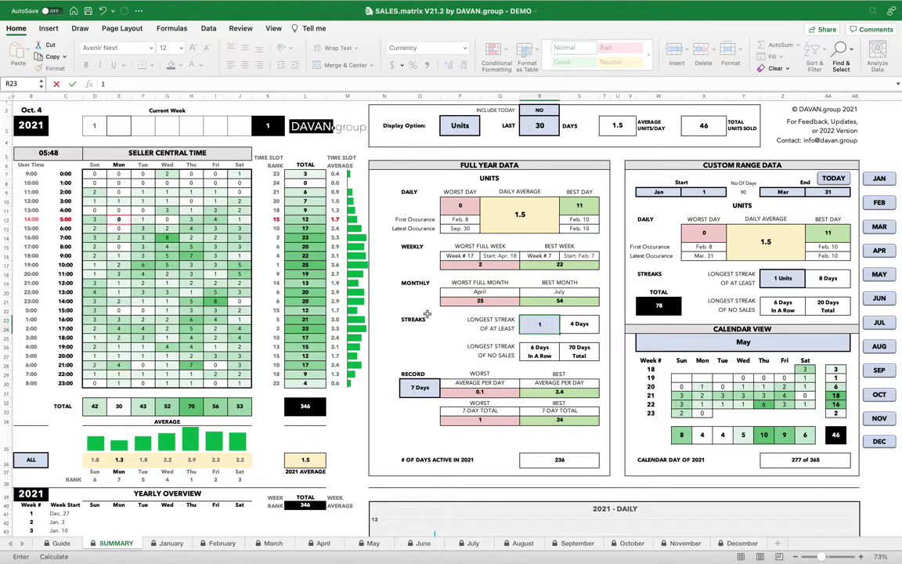
key("Return")
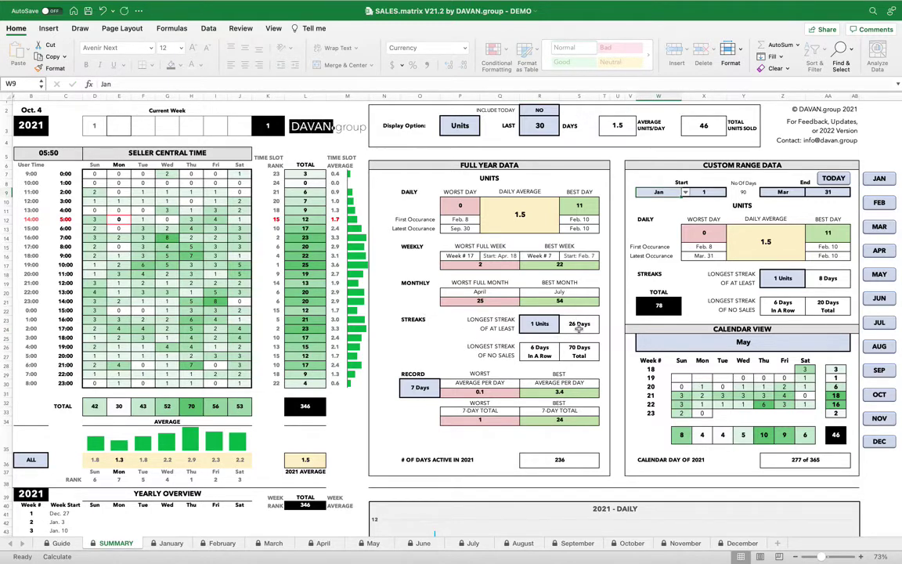
left_click(529, 324)
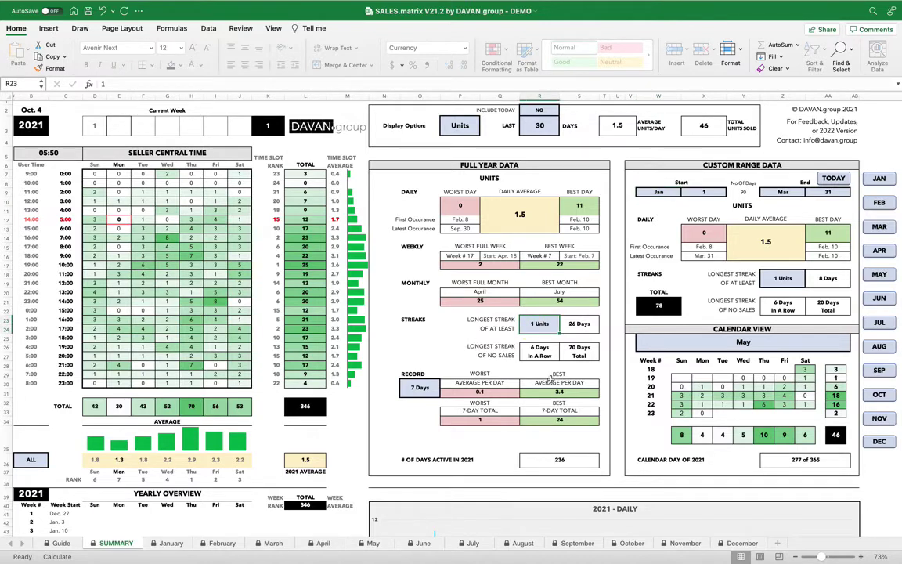
type("10")
key("Return")
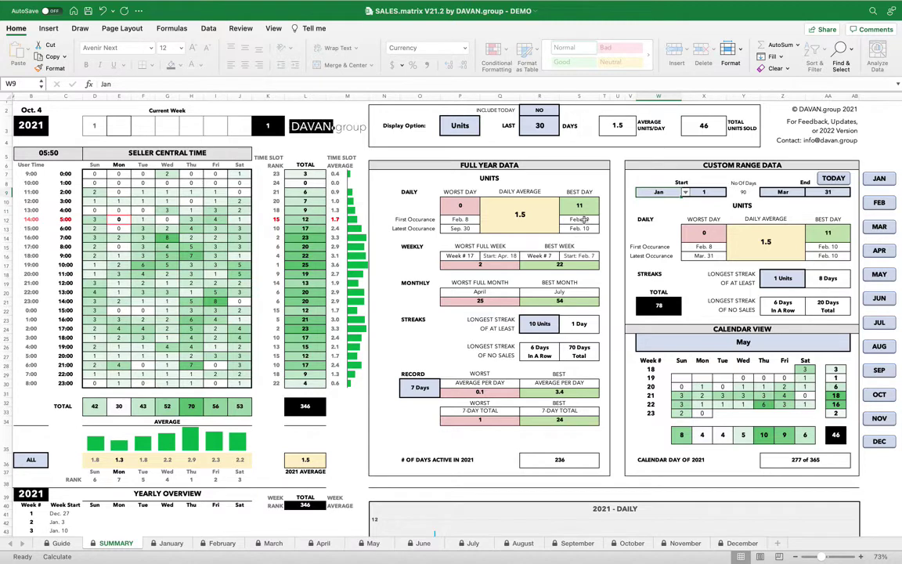
- Set the full year data's longest-streak threshold to 3 units
left_click(529, 328)
type("3")
key("Return")
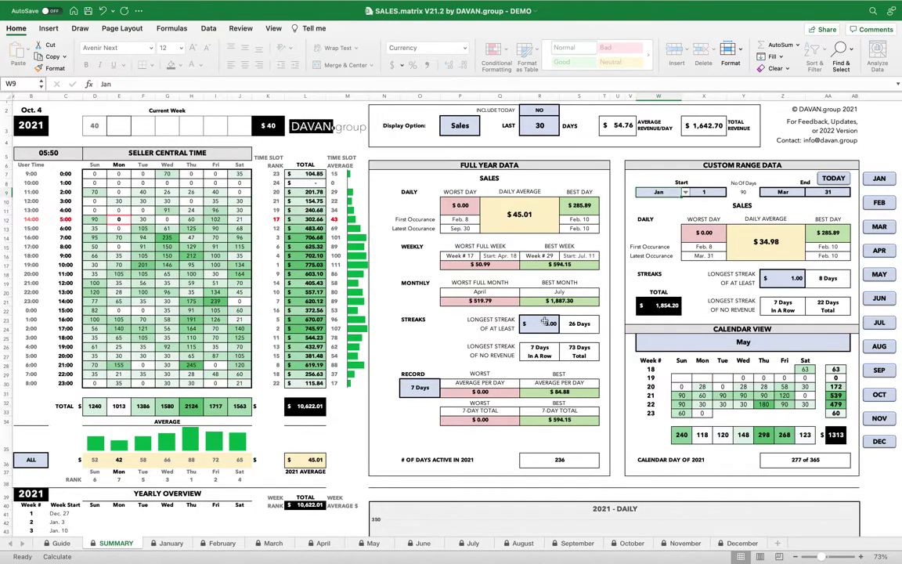
- Set the full year data's longest-streak threshold to $100
left_click(527, 325)
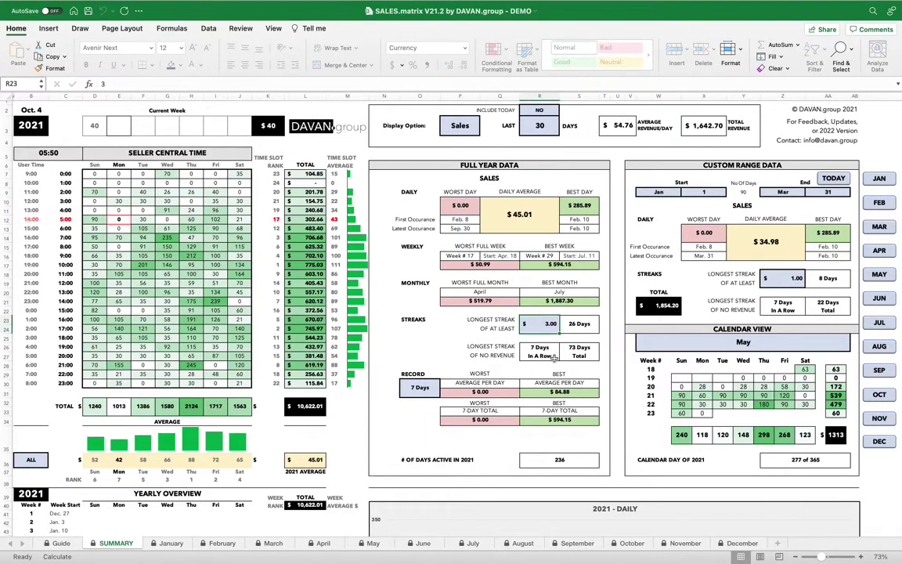
type("100")
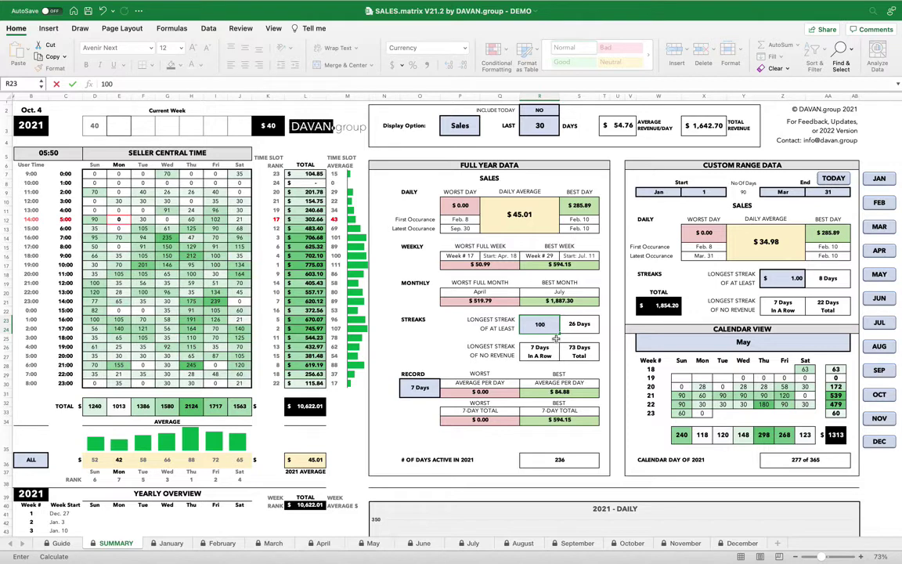
key("Return")
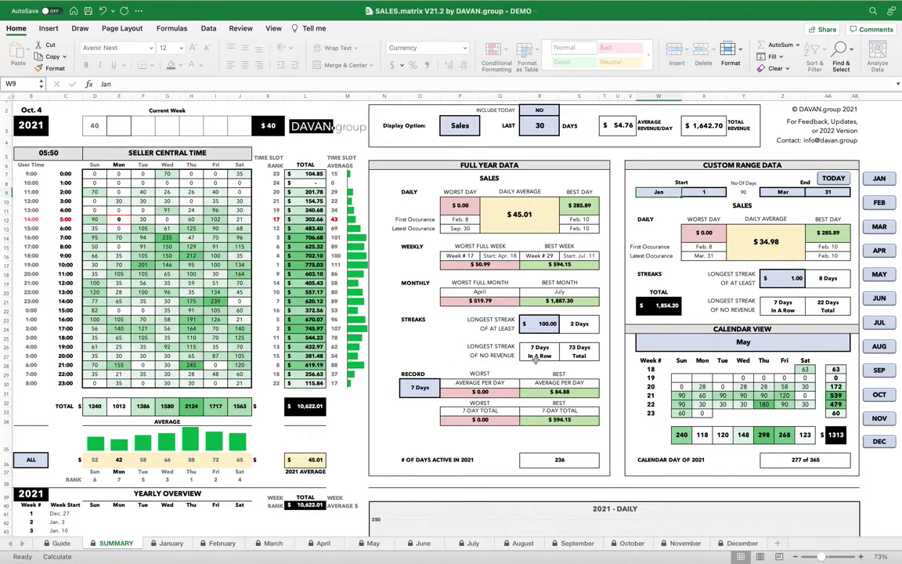
- Review the full year record period, the active-day figure and the weekly rows of the yearly overview
left_click(430, 386)
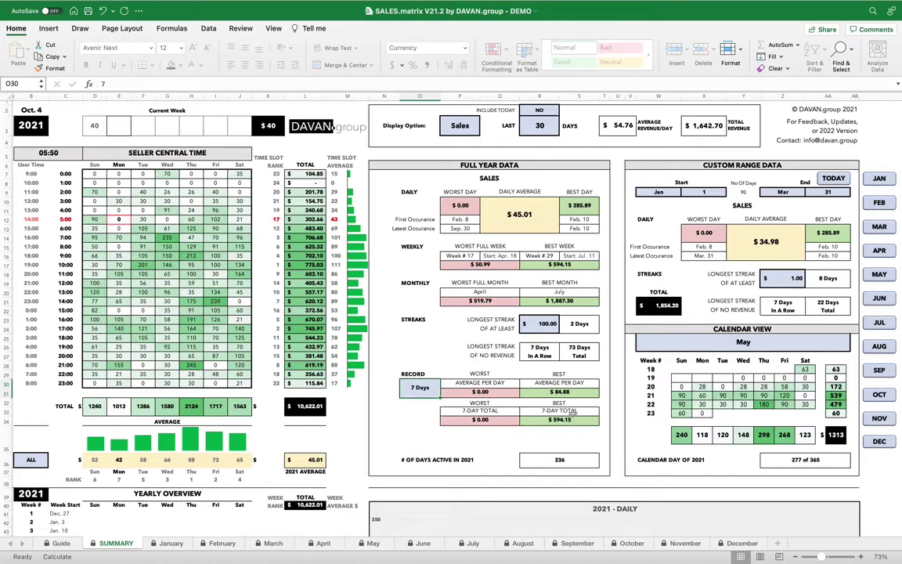
scroll(459, 383, "down", 2)
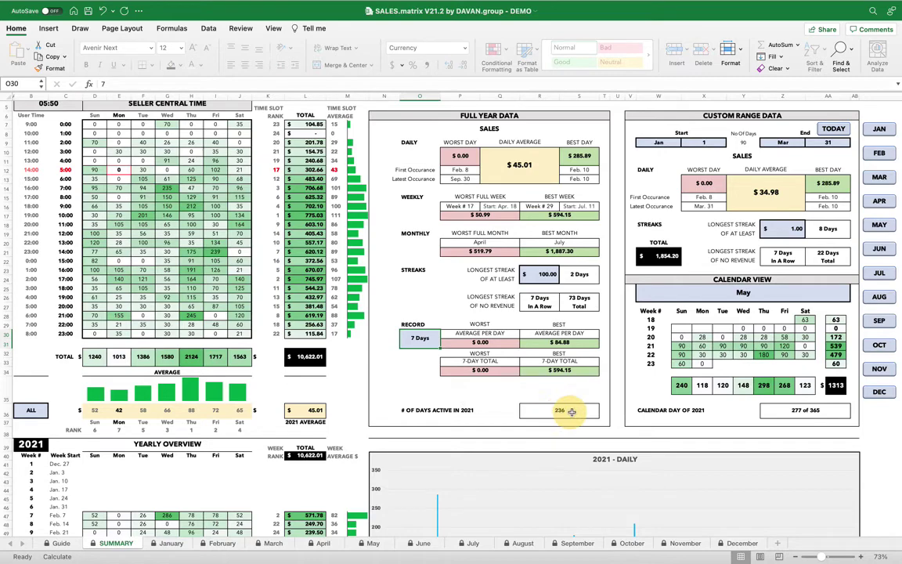
scroll(463, 424, "down", 4)
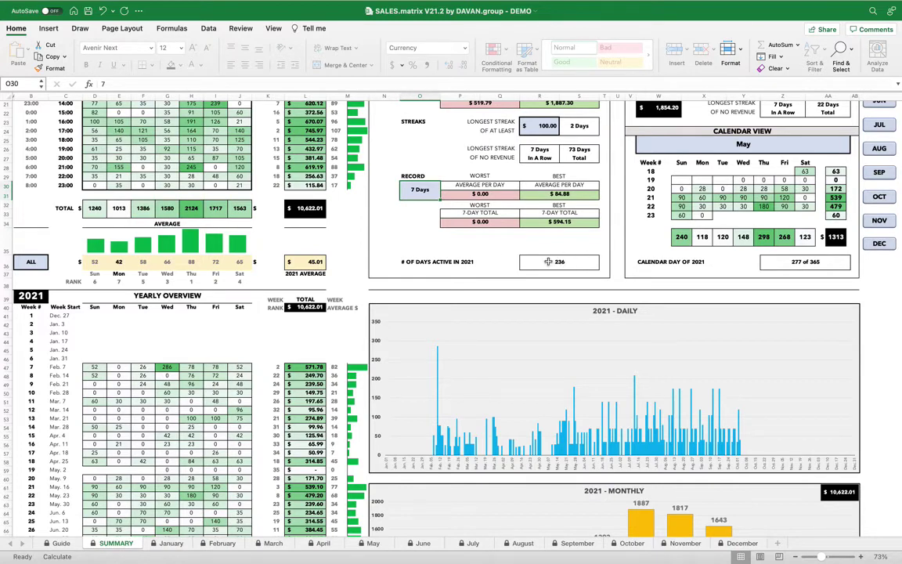
scroll(177, 449, "down", 3)
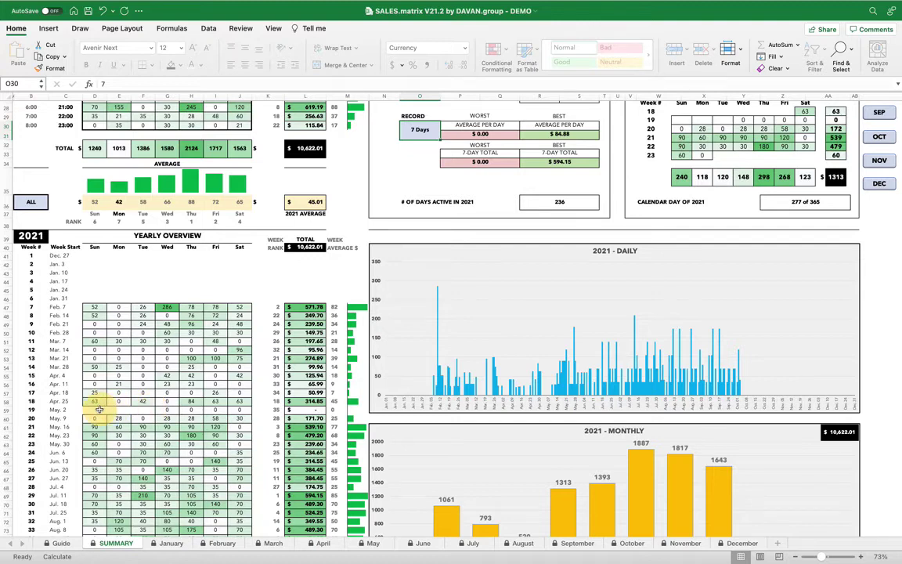
- Open the May sheet and check its hourly sales rows from May 2 to May 5
left_click(372, 544)
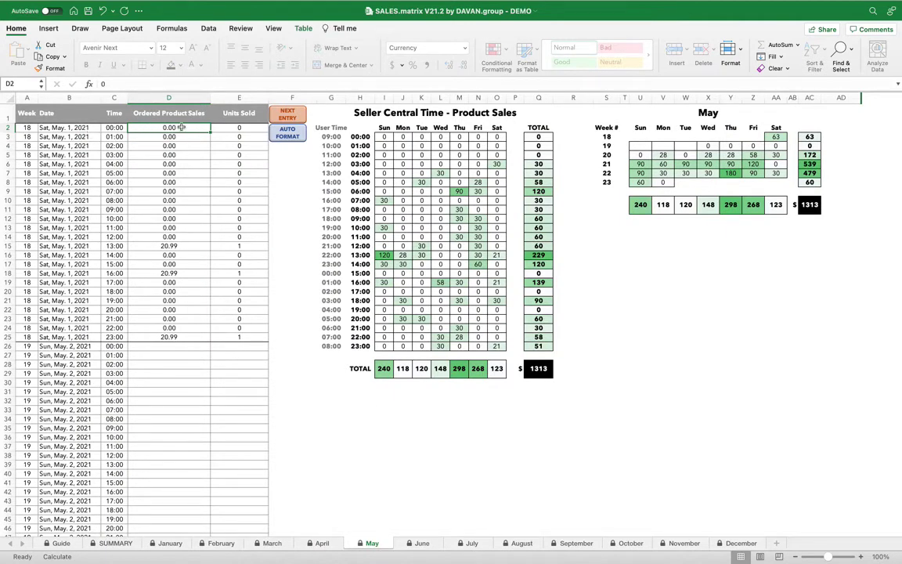
left_click_drag(186, 347, 231, 419)
scroll(177, 378, "down", 10)
scroll(177, 379, "down", 5)
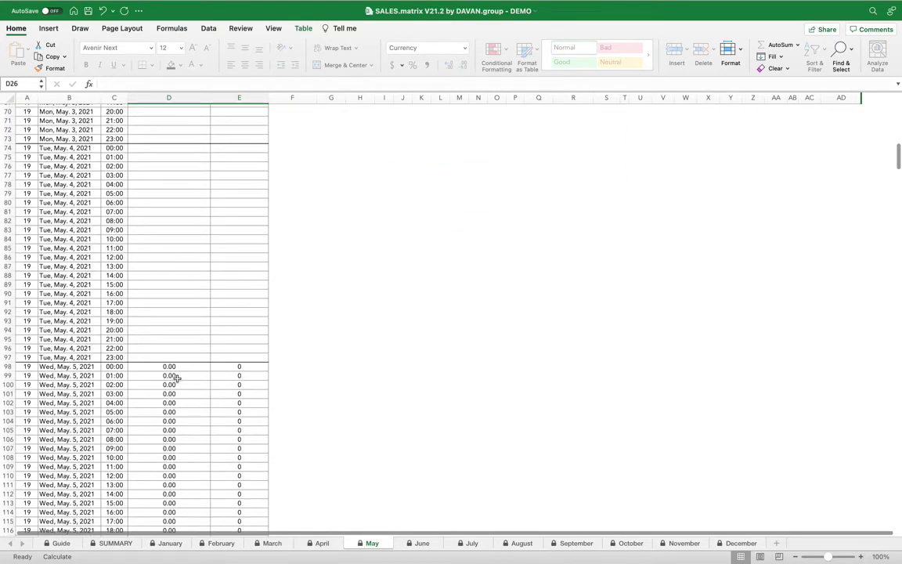
left_click(159, 367)
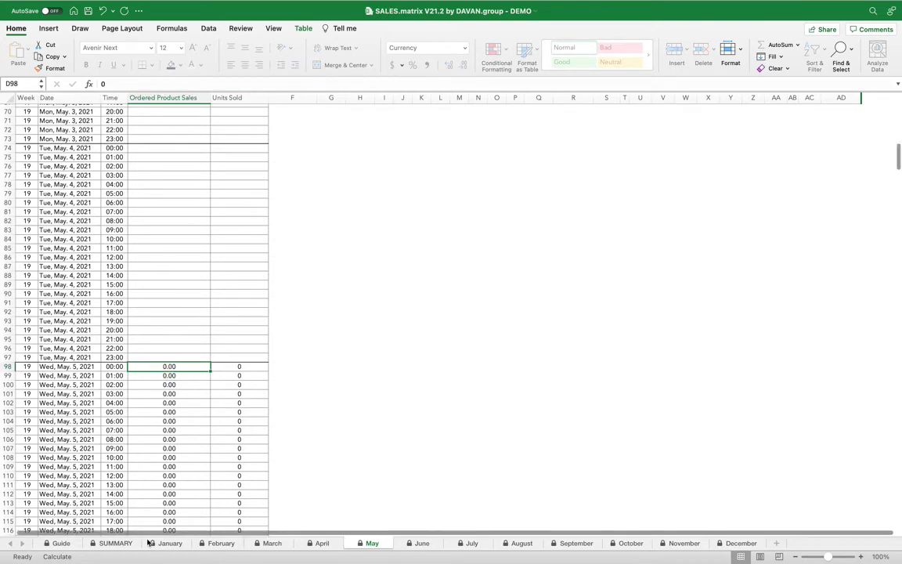
- Return to the summary, set the custom range to January 1 through October 4, and display the data in units
left_click(118, 544)
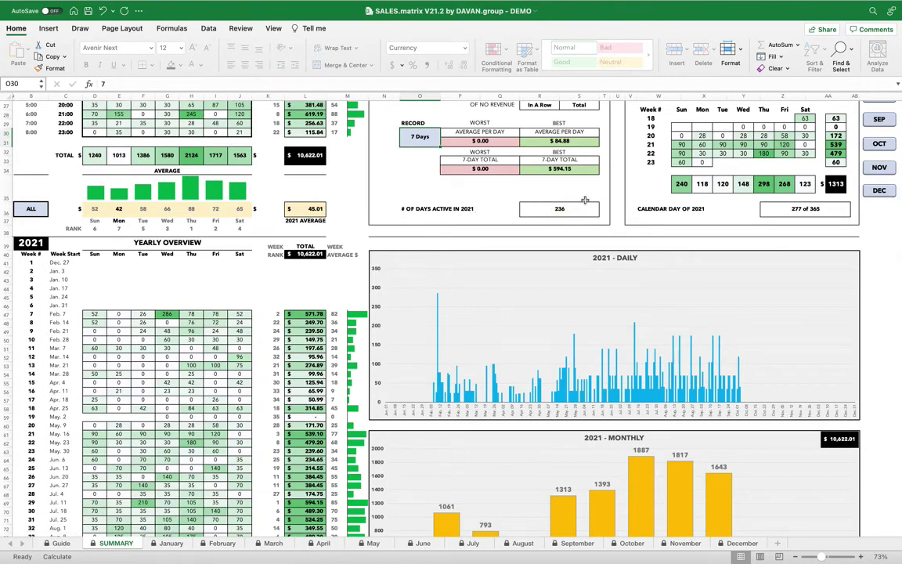
scroll(189, 360, "down", 3)
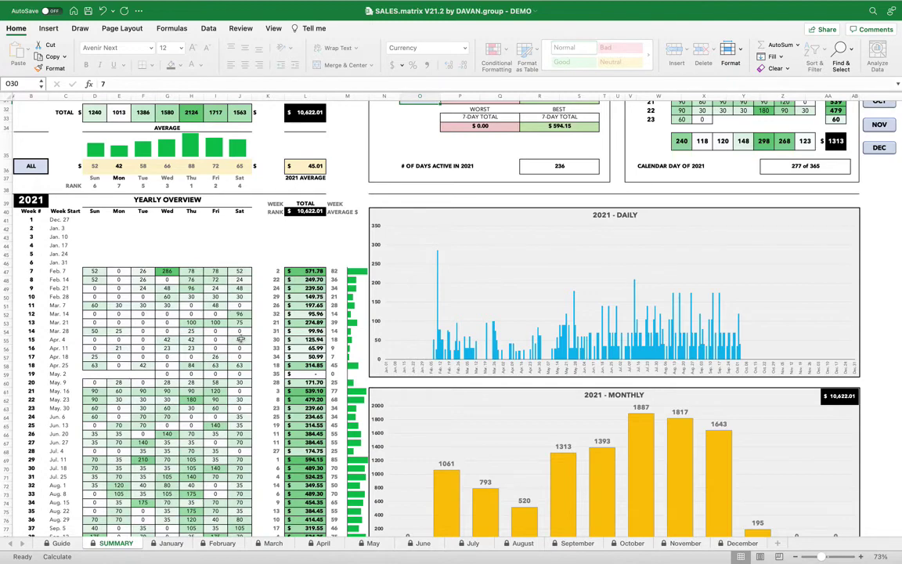
scroll(552, 277, "up", 9)
scroll(552, 277, "up", 5)
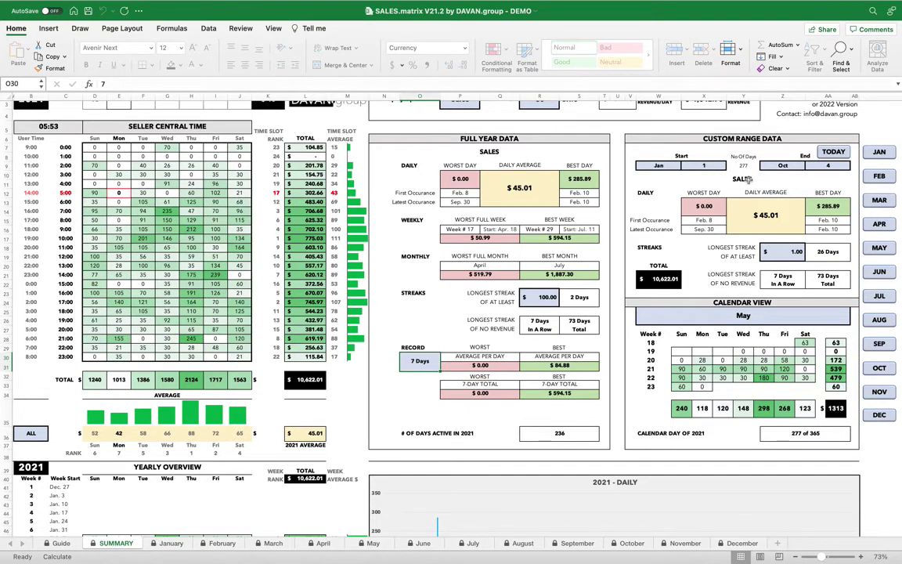
scroll(748, 179, "down", 2)
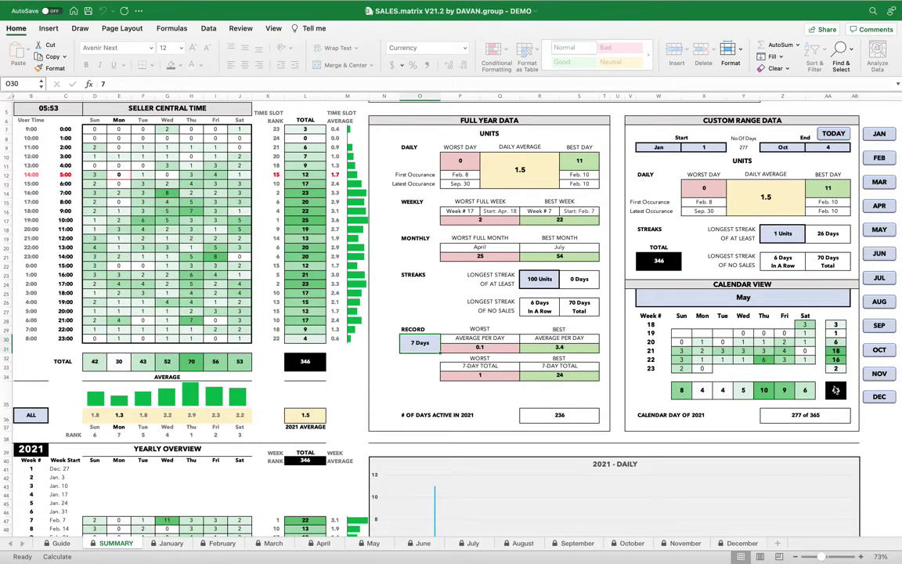
- Try April in the calendar view, and set the calendar view and custom range to the full month of May
left_click(776, 297)
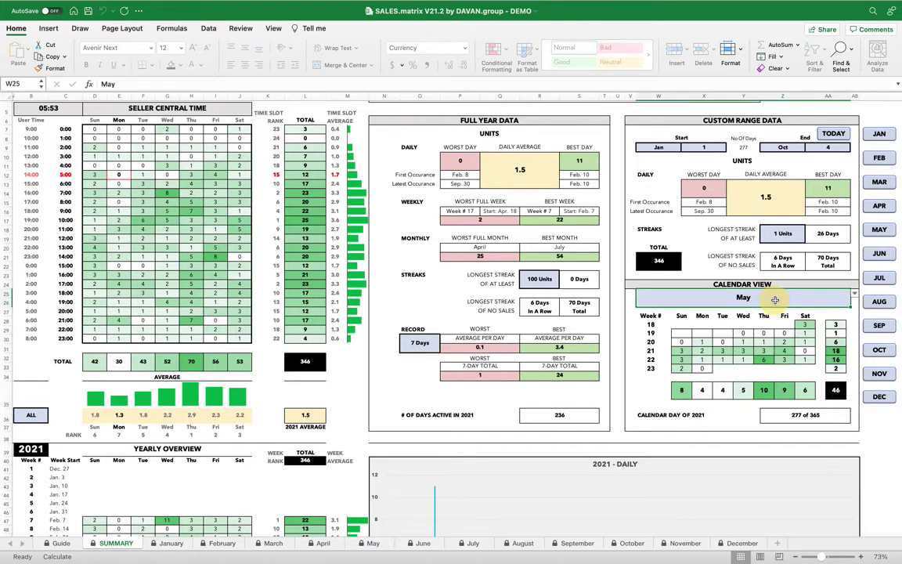
left_click(855, 297)
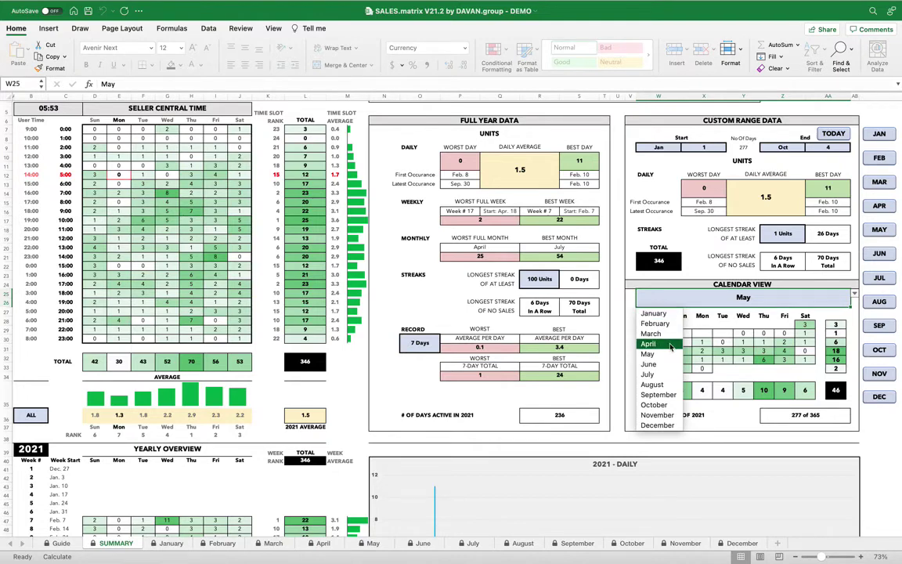
left_click(711, 344)
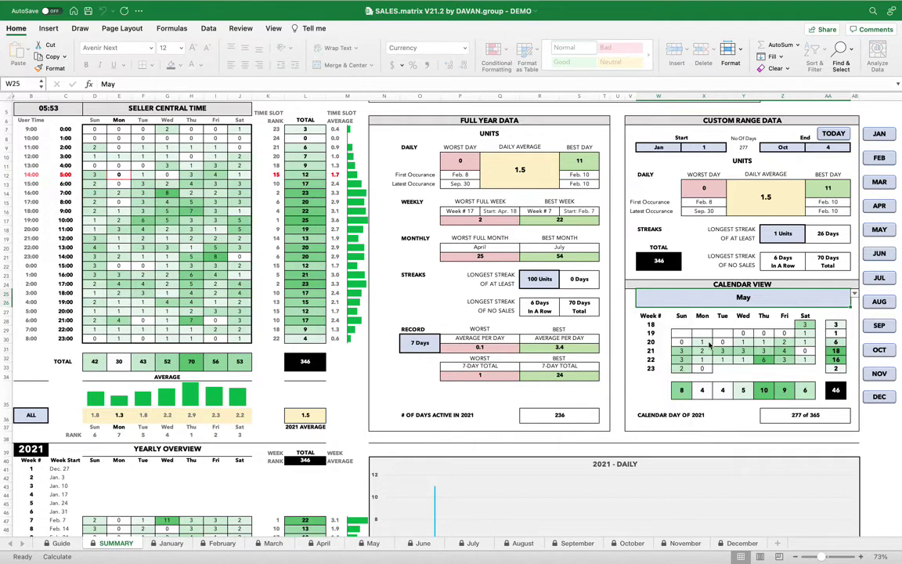
left_click(879, 205)
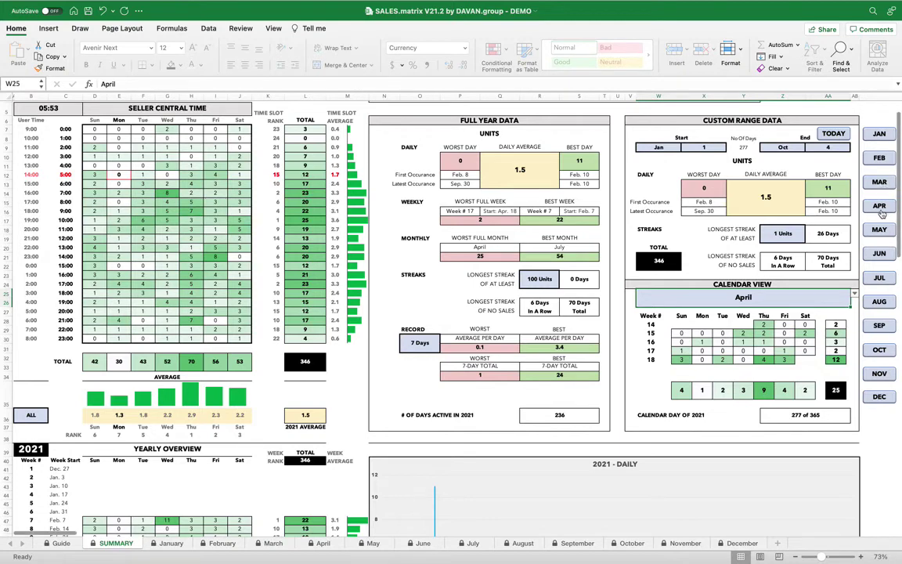
left_click(880, 231)
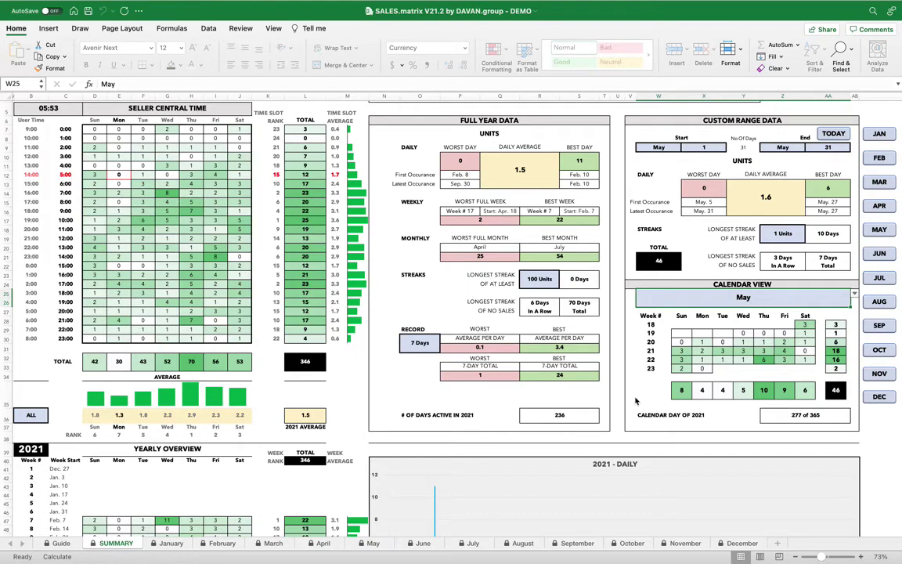
- Examine the yearly overview's weekly unit totals and the 2021 daily and monthly charts, including the February bar
scroll(562, 424, "down", 10)
scroll(562, 424, "down", 3)
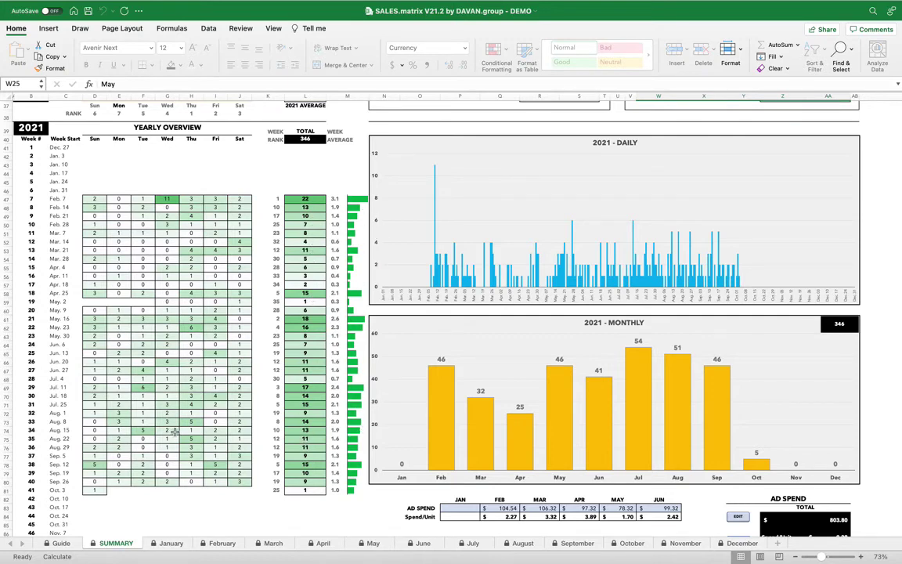
scroll(373, 411, "down", 3)
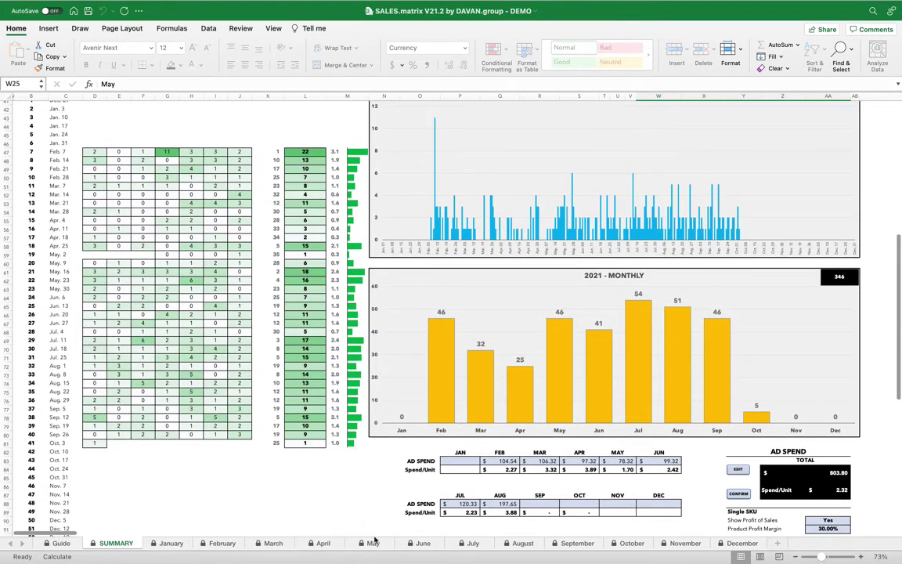
scroll(393, 230, "up", 2)
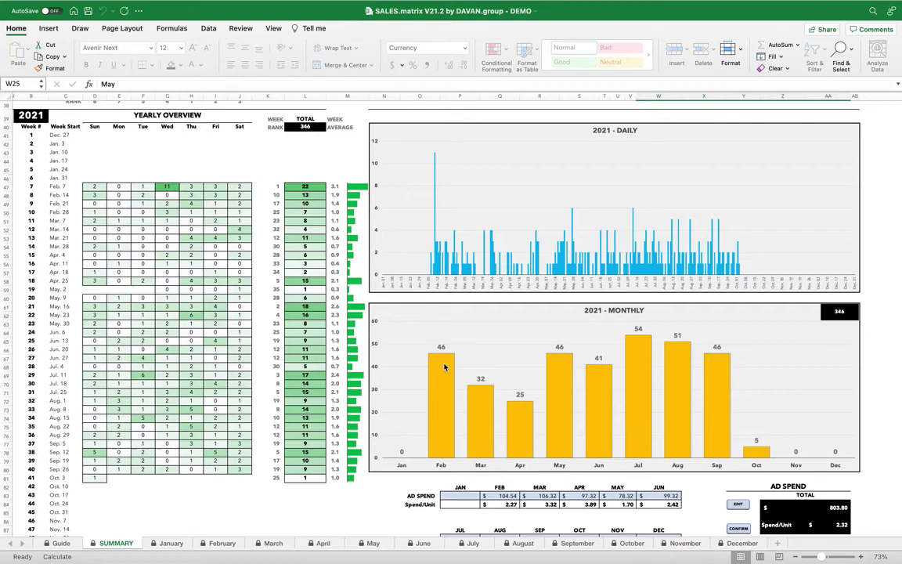
mouse_move(442, 358)
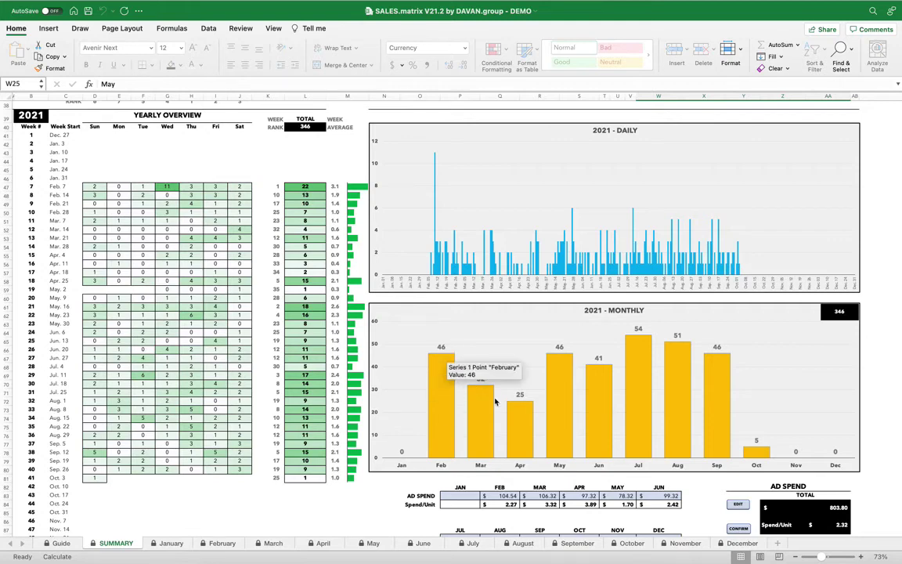
mouse_move(521, 412)
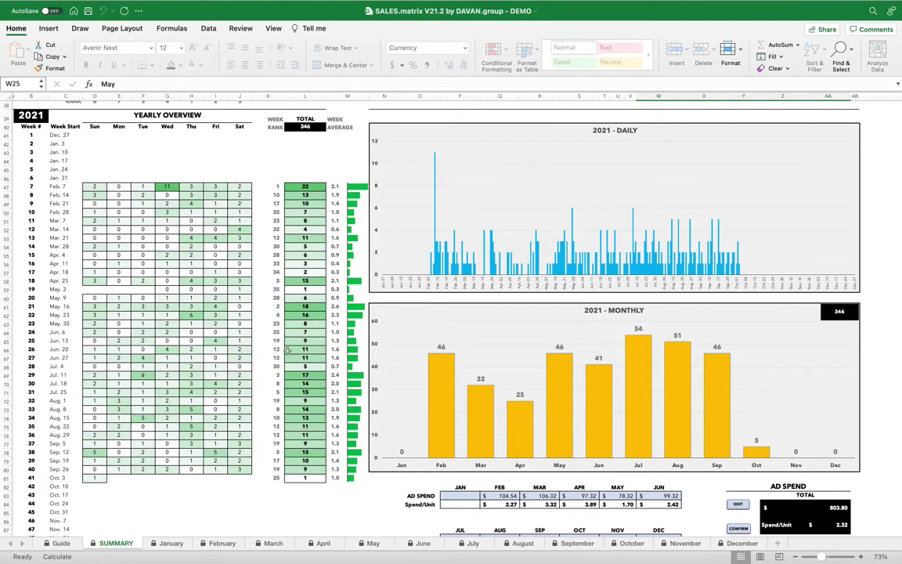
scroll(288, 351, "down", 1)
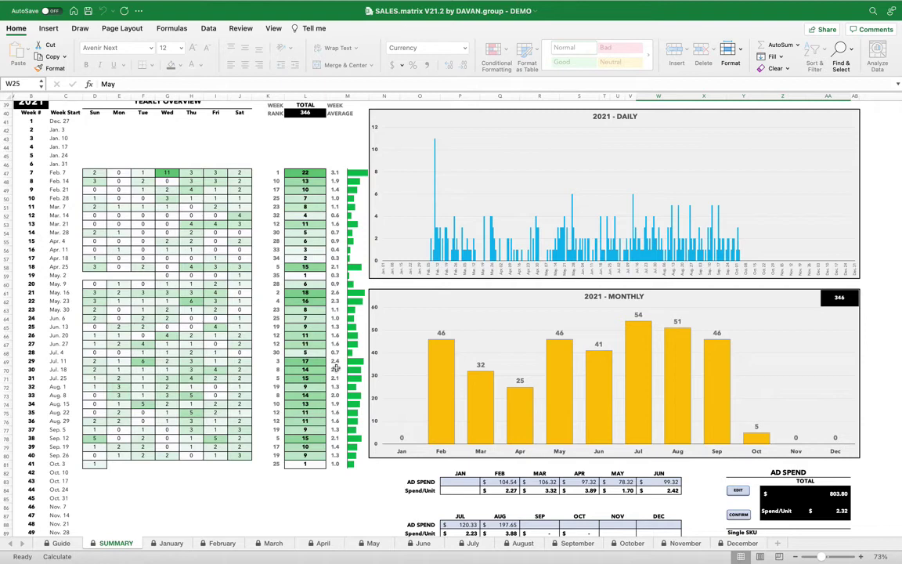
- Unlock the ad spend table for editing and enter 200 for September and 10 for October
scroll(335, 367, "down", 4)
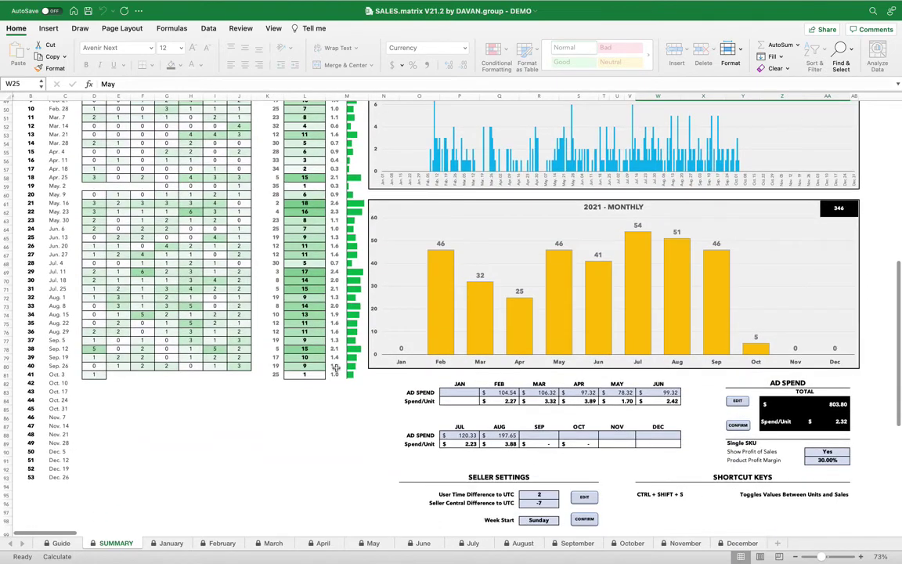
scroll(337, 364, "down", 3)
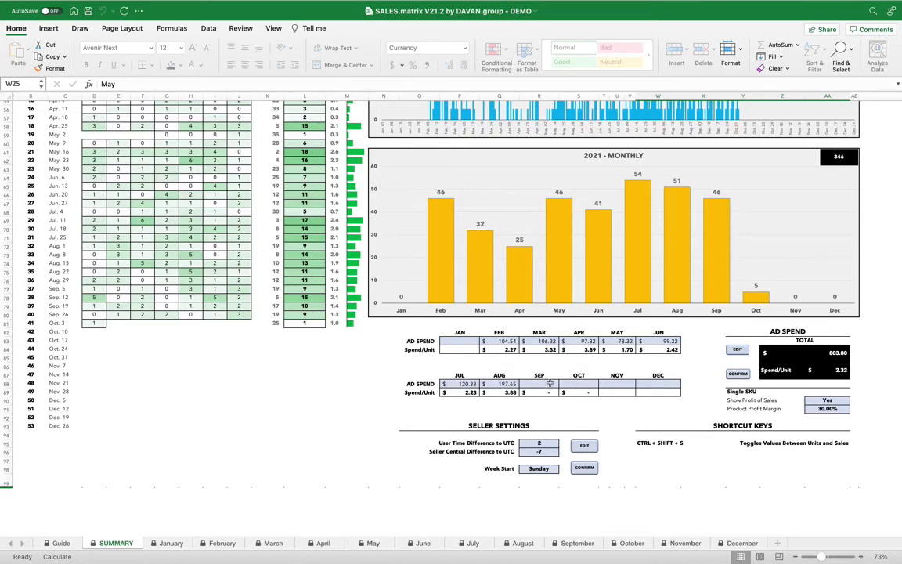
left_click(738, 351)
left_click(536, 383)
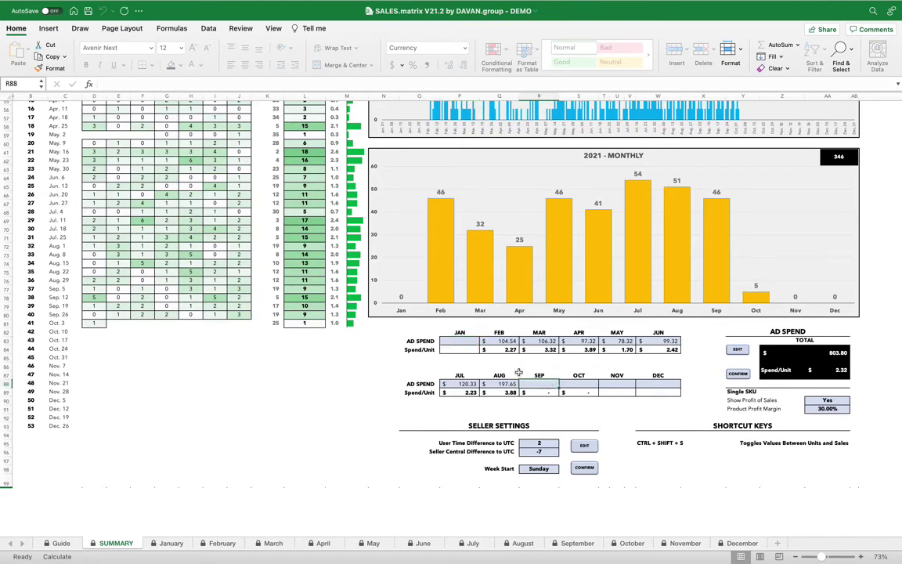
type("200")
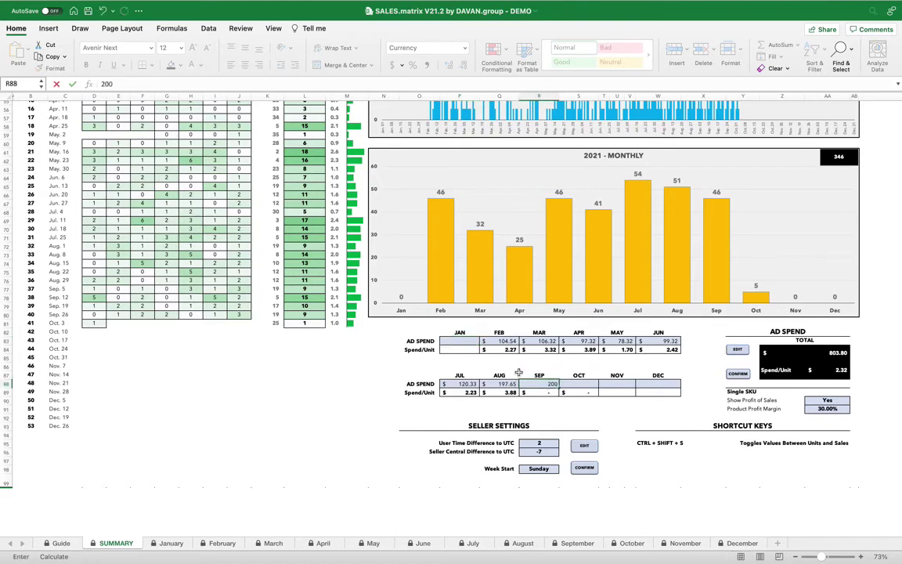
key("Return")
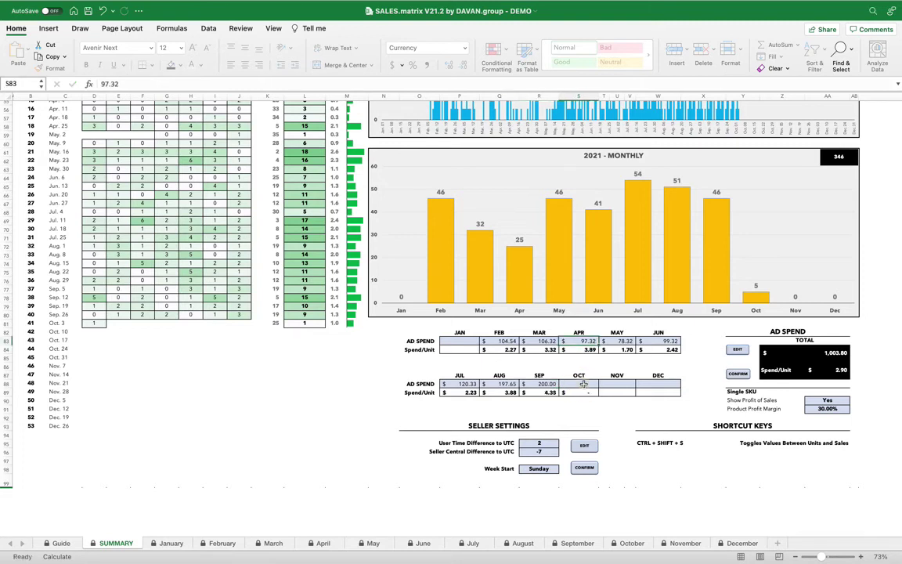
left_click(584, 383)
type("10")
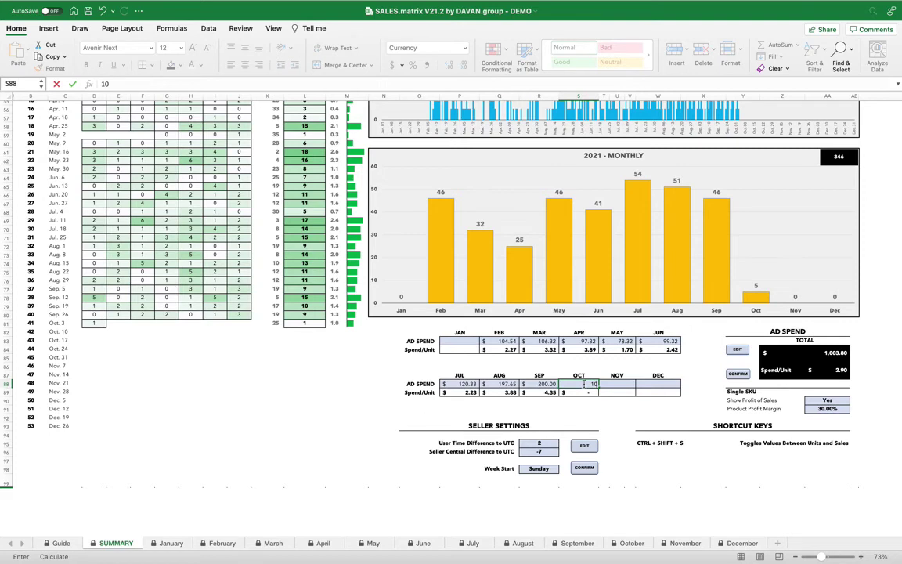
key("Return")
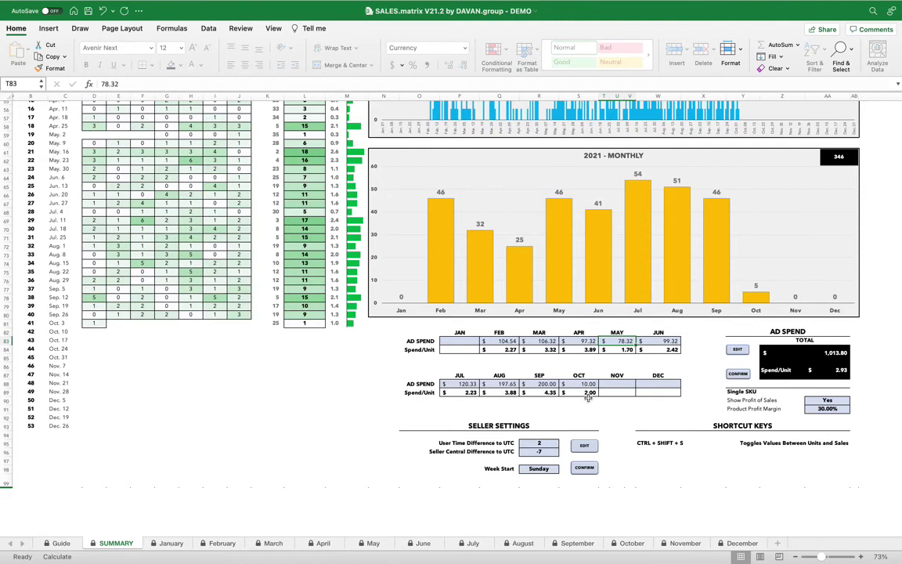
- Inspect the Show Profit of Sales and Product Profit Margin settings, and confirm the ad spend edits
left_click(737, 376)
left_click(815, 401)
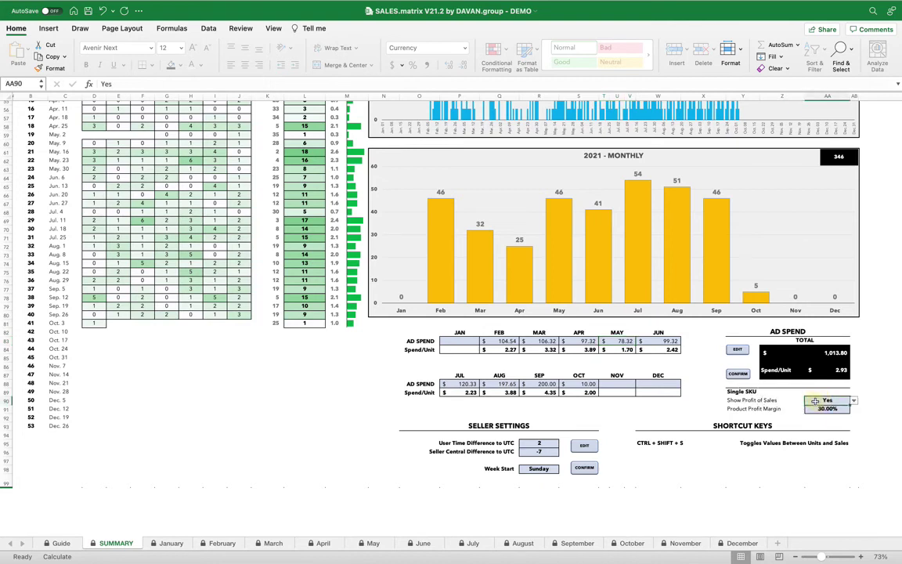
left_click(838, 409)
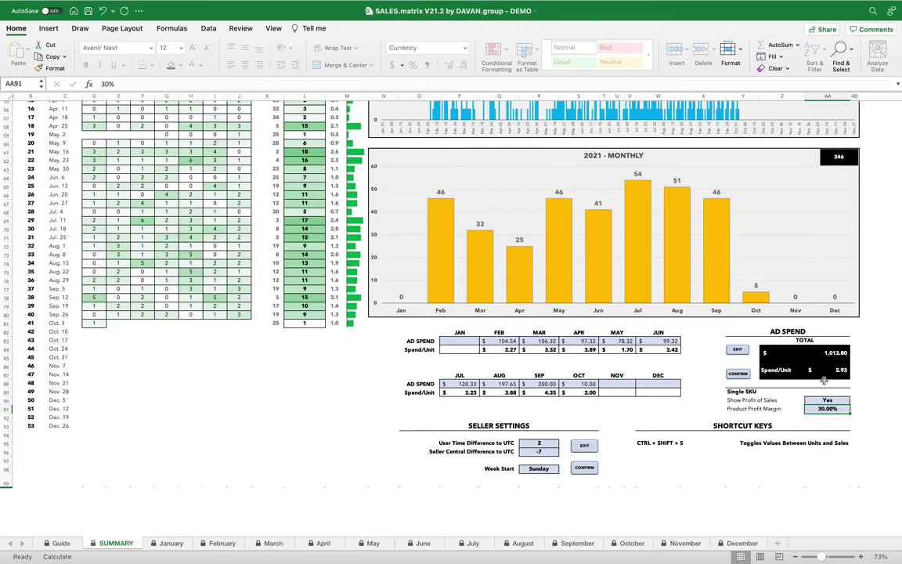
left_click(740, 375)
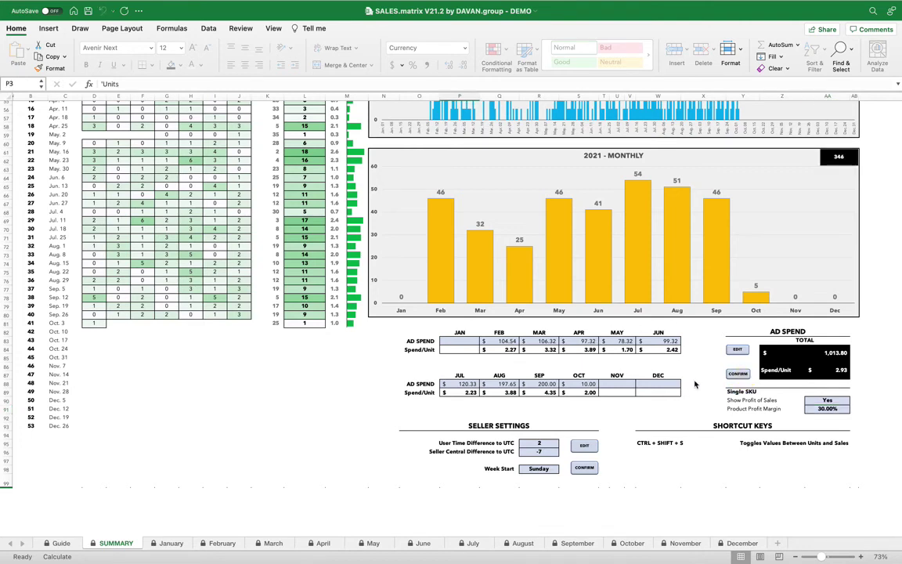
- Switch the summary's display option to Sales and review the ad spend profit figures, charts and overview data
key("ctrl+shift+s")
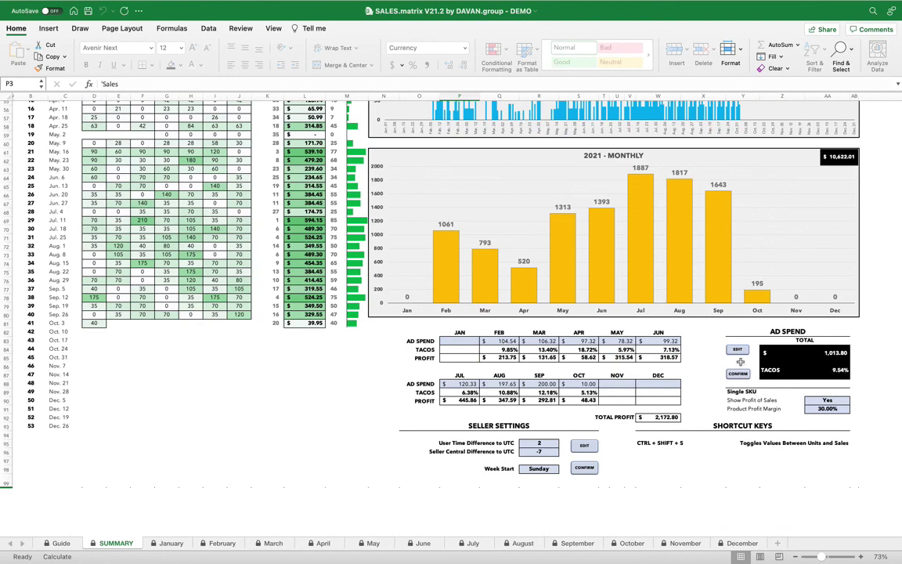
scroll(634, 329, "up", 5)
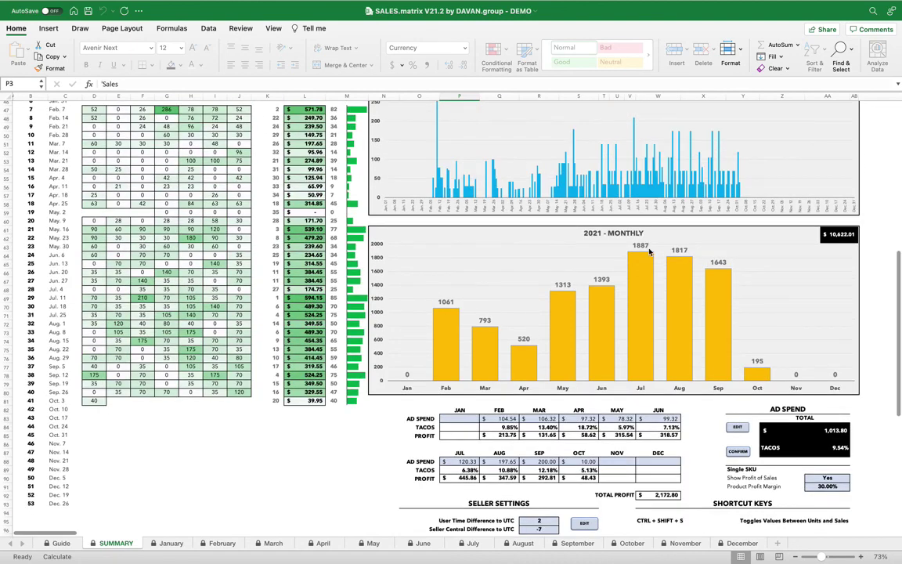
scroll(528, 325, "up", 15)
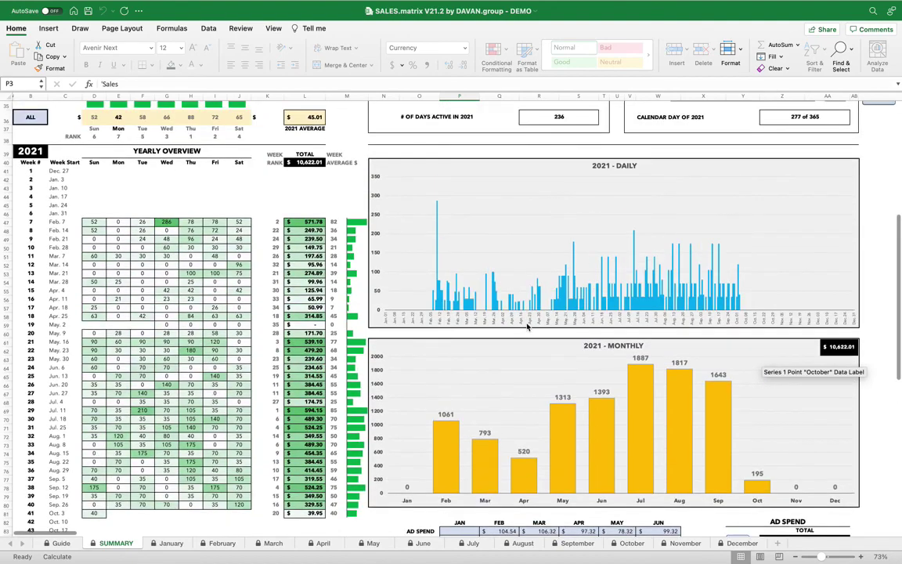
scroll(528, 327, "up", 2)
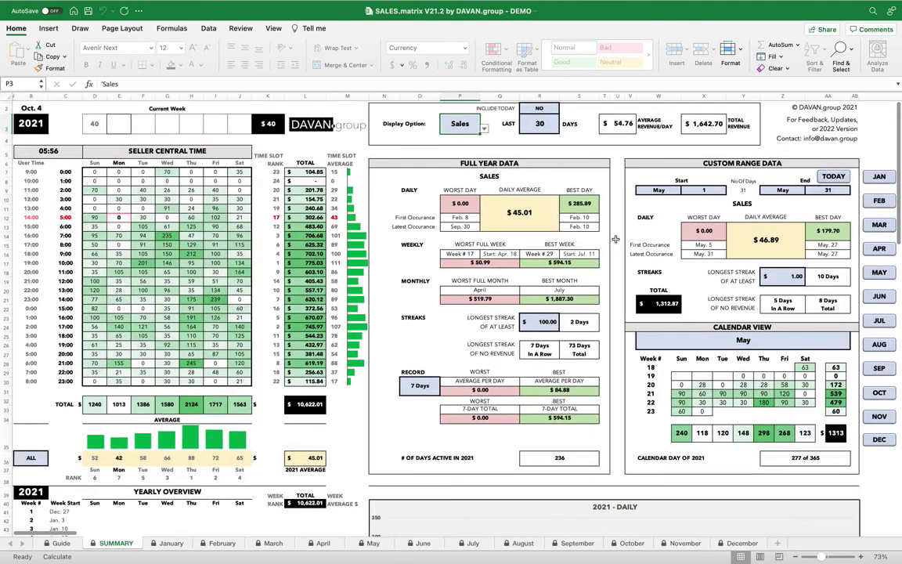